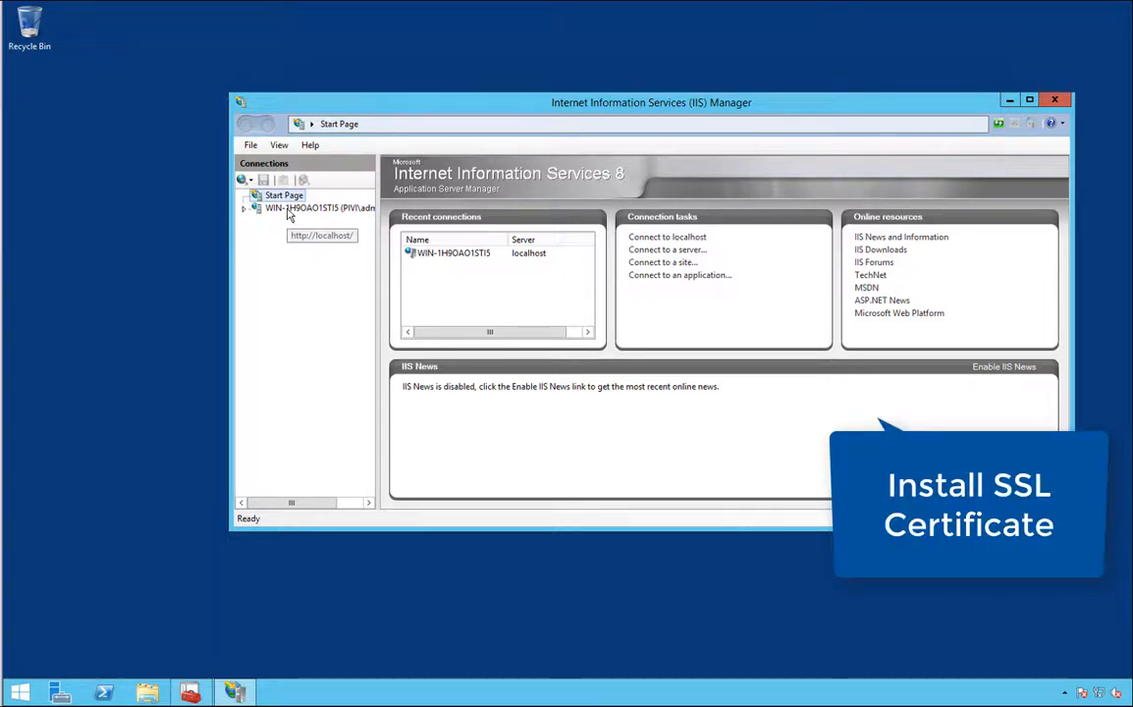
Open the Server Certificates feature of the local IIS server and start a certificate import
click(290, 212)
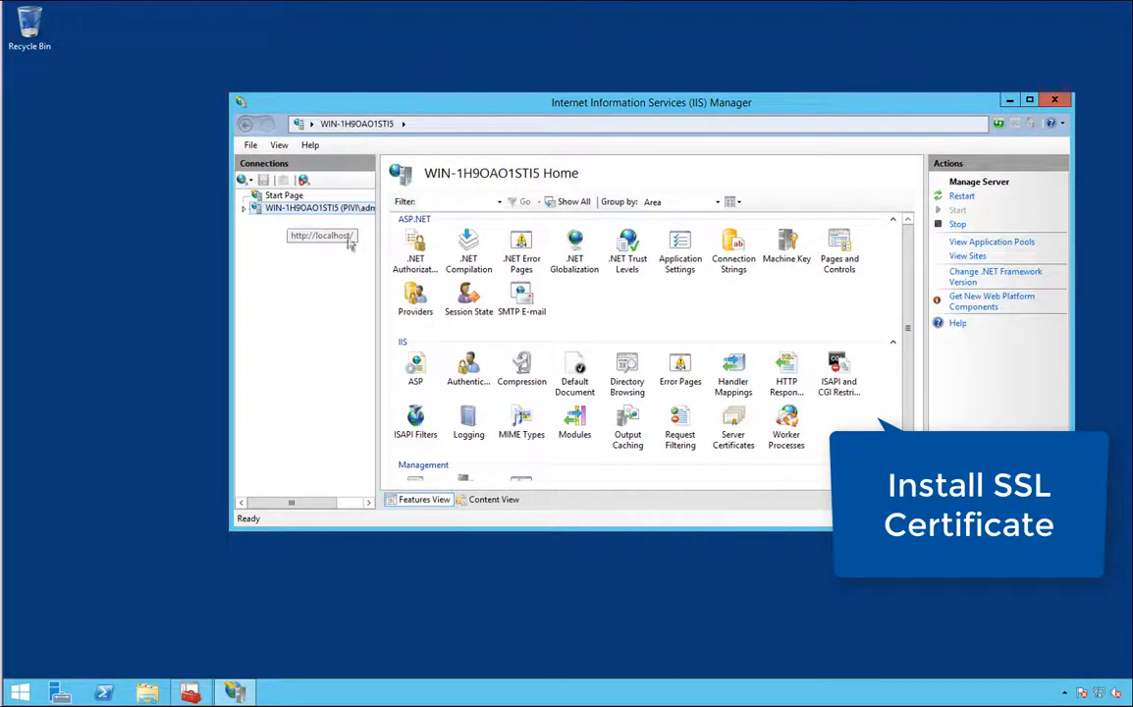
double_click(723, 417)
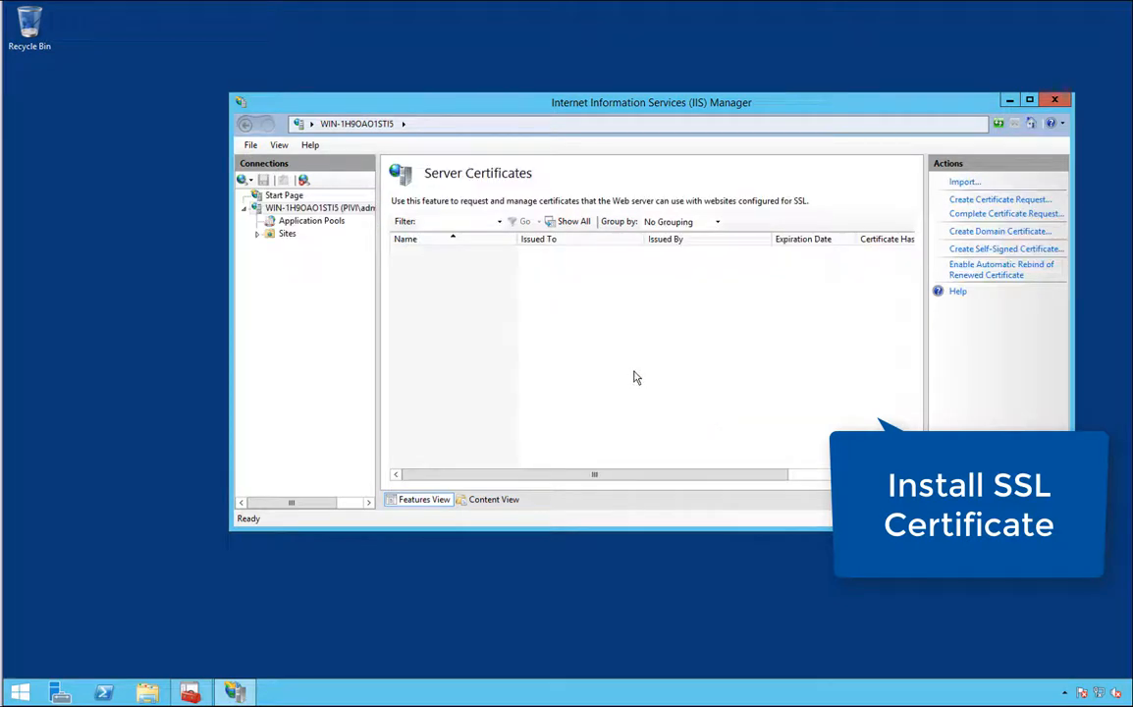
click(963, 183)
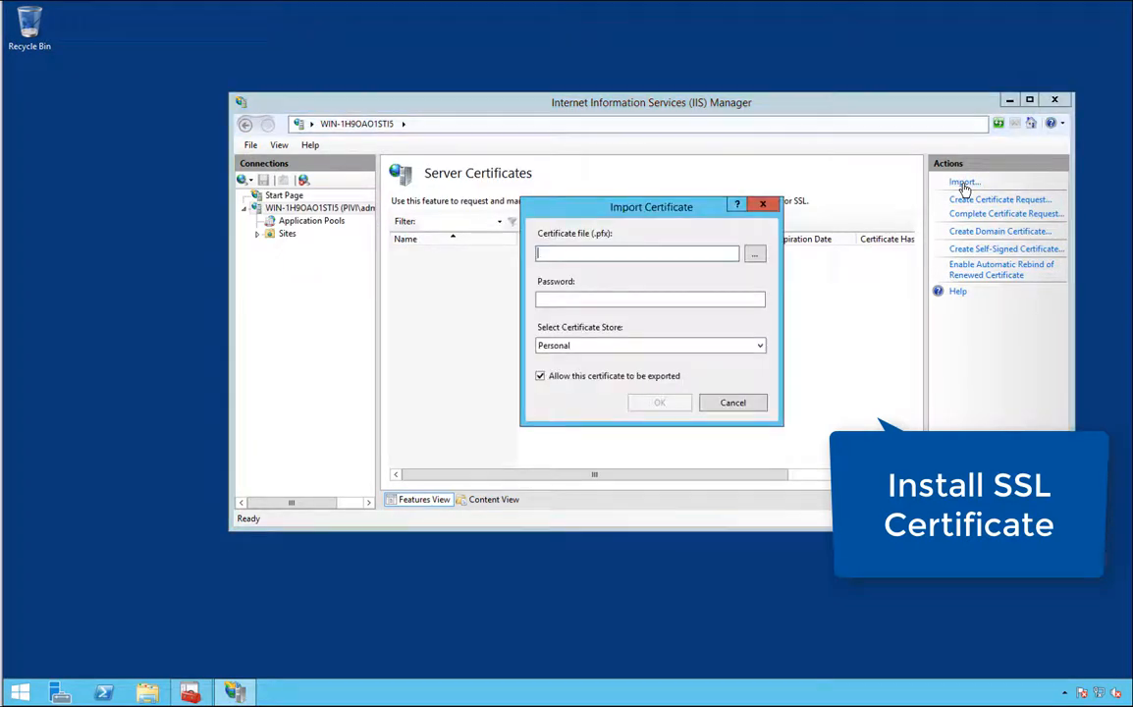
Choose cyberarmedSsl.pfx from C:\SiteSpecificTrustCertificates as the certificate file for the import
click(754, 255)
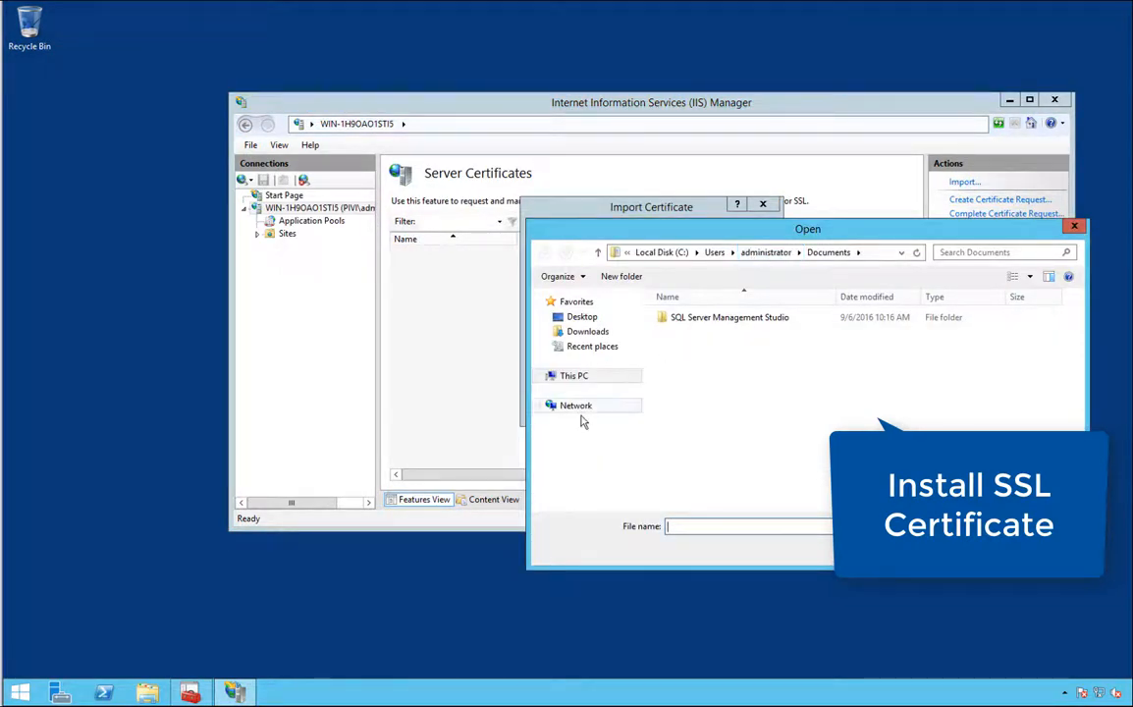
click(571, 378)
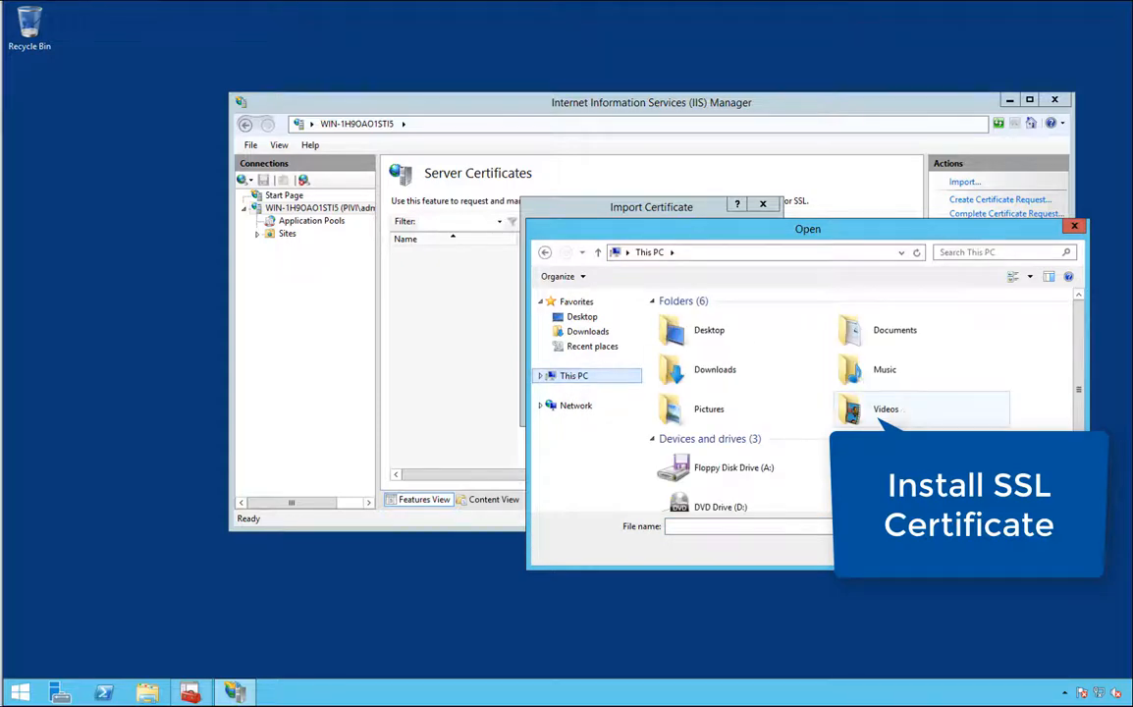
double_click(864, 467)
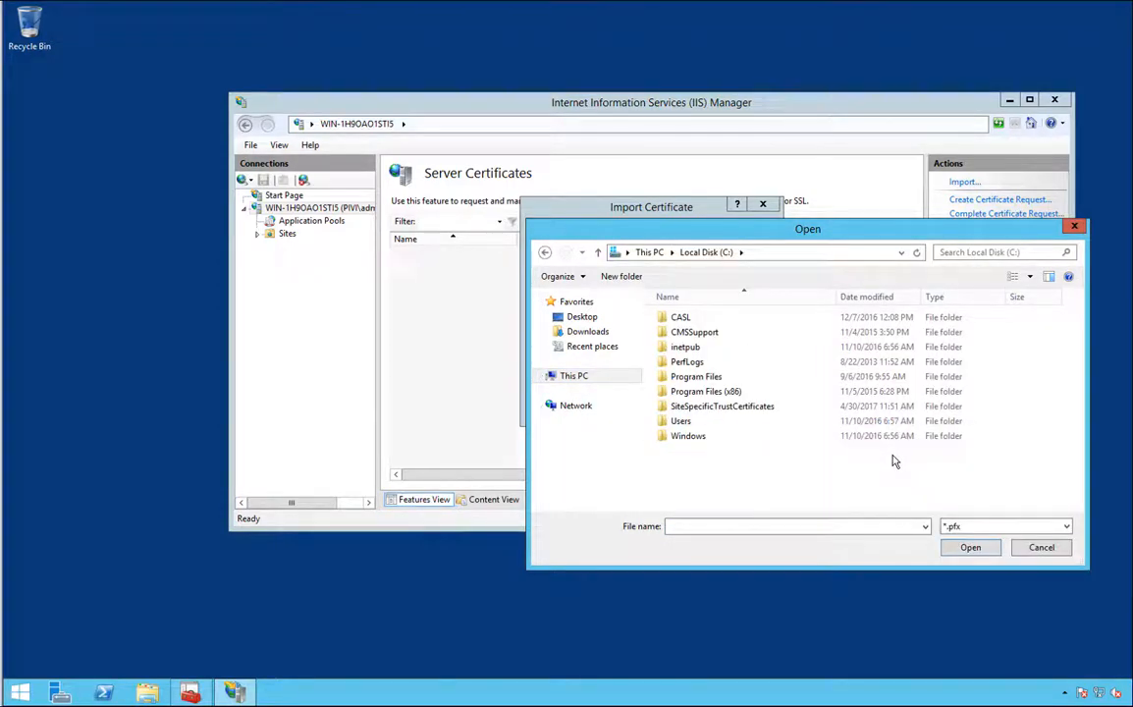
double_click(741, 406)
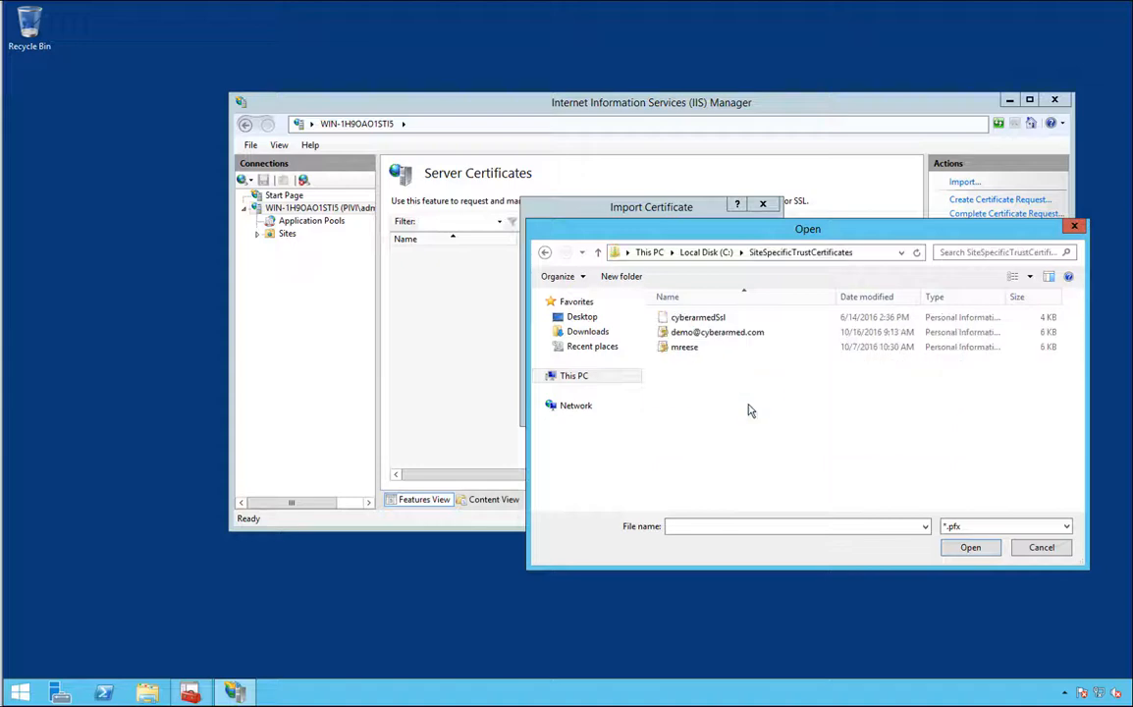
click(692, 318)
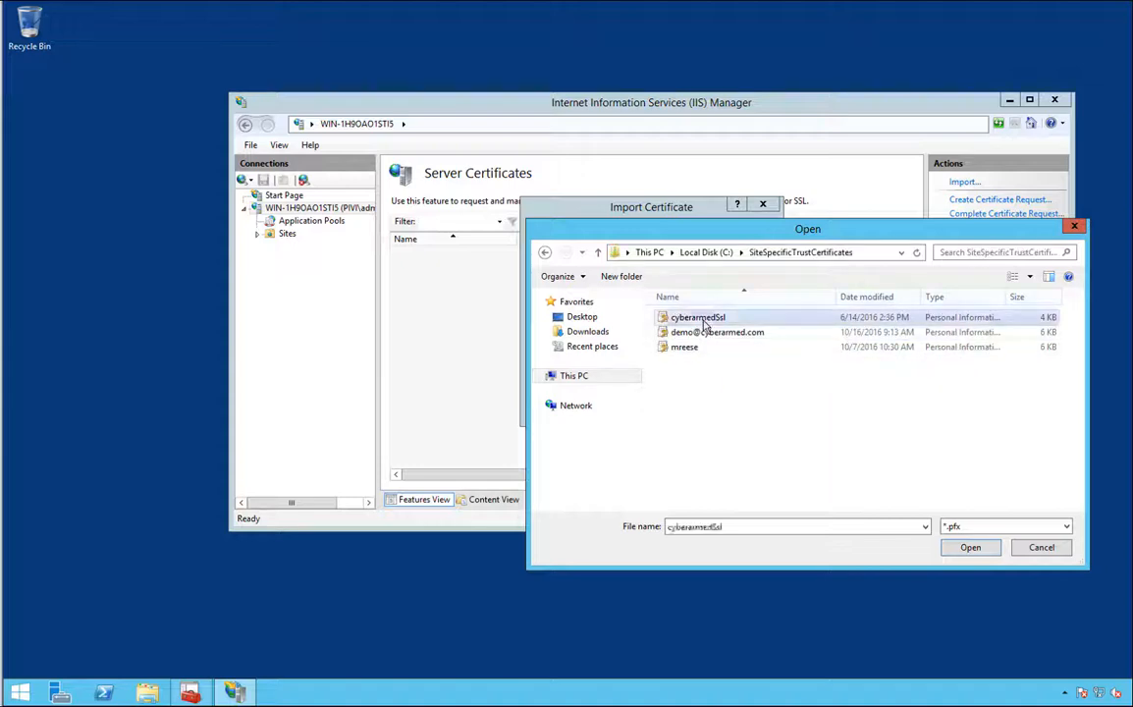
key(Return)
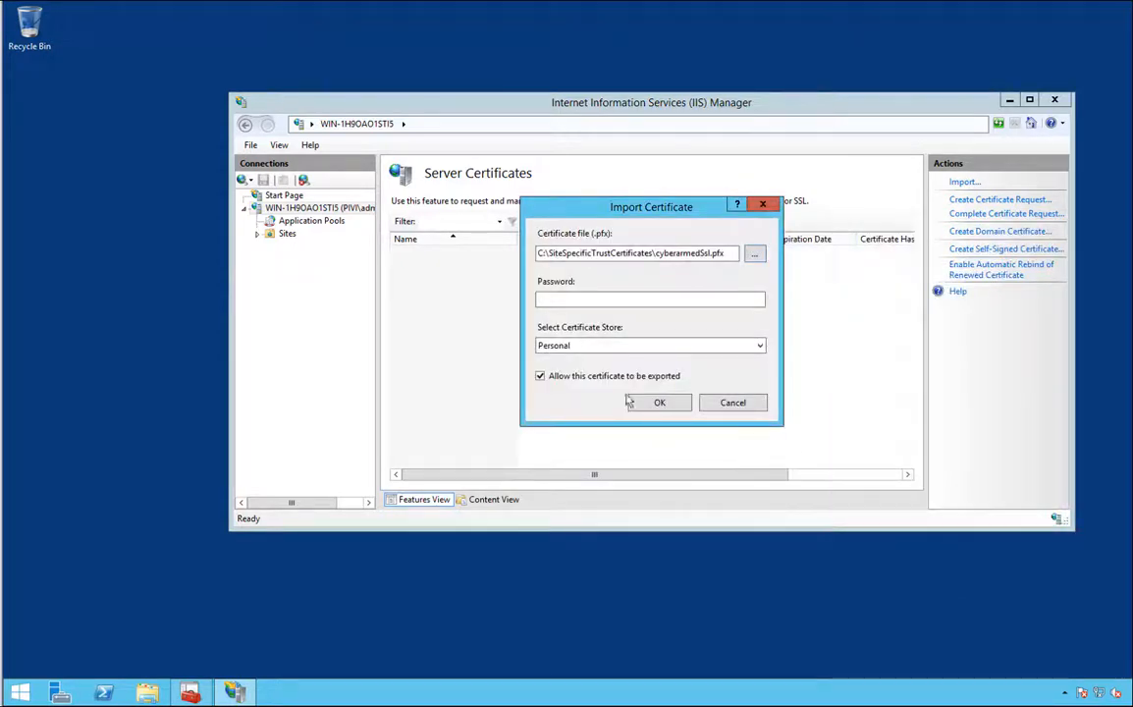
Import the SSL certificate into the Web Hosting store, entering the certificate password
click(569, 344)
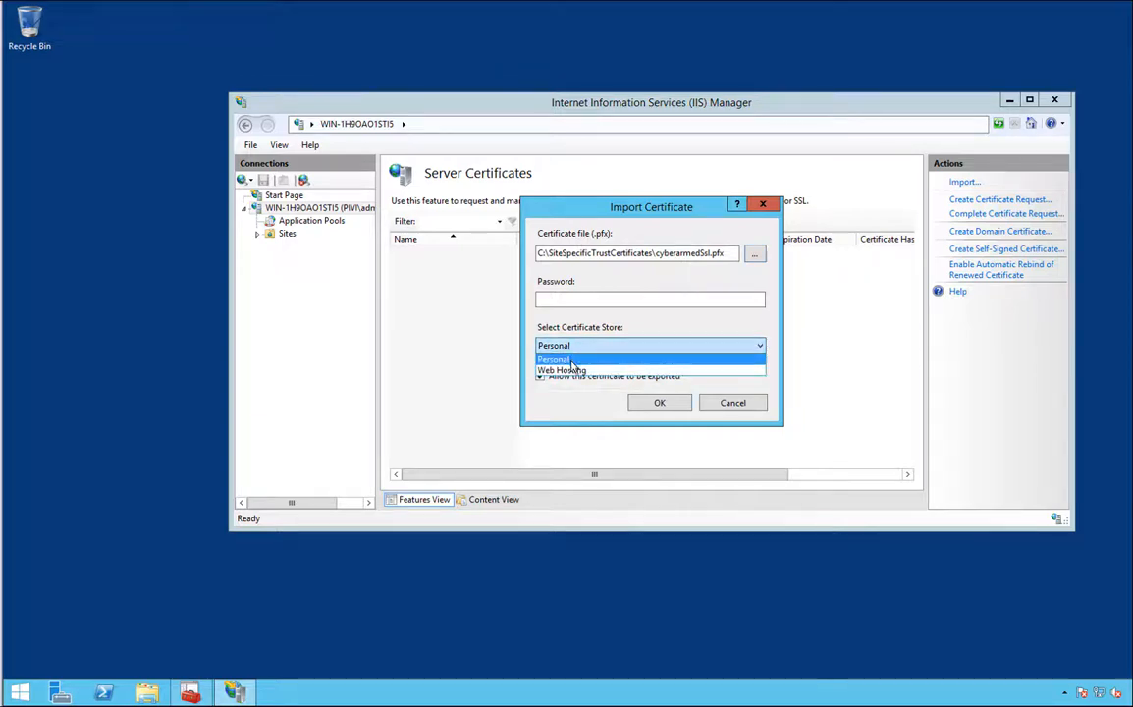
click(572, 371)
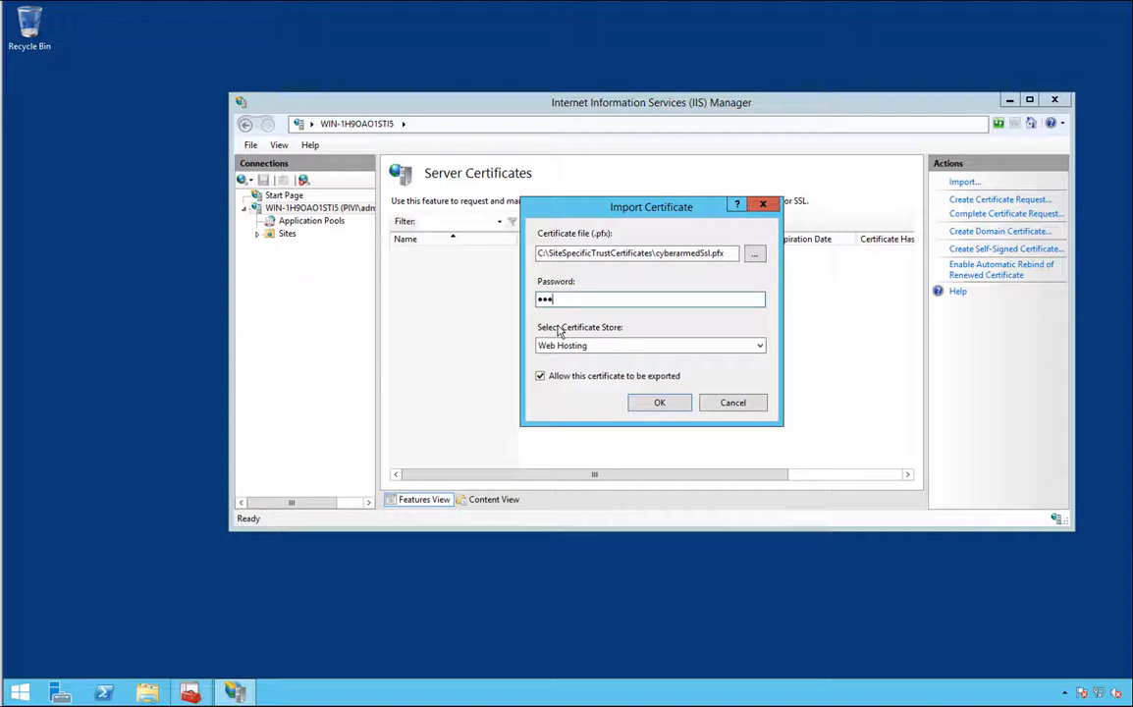
click(660, 402)
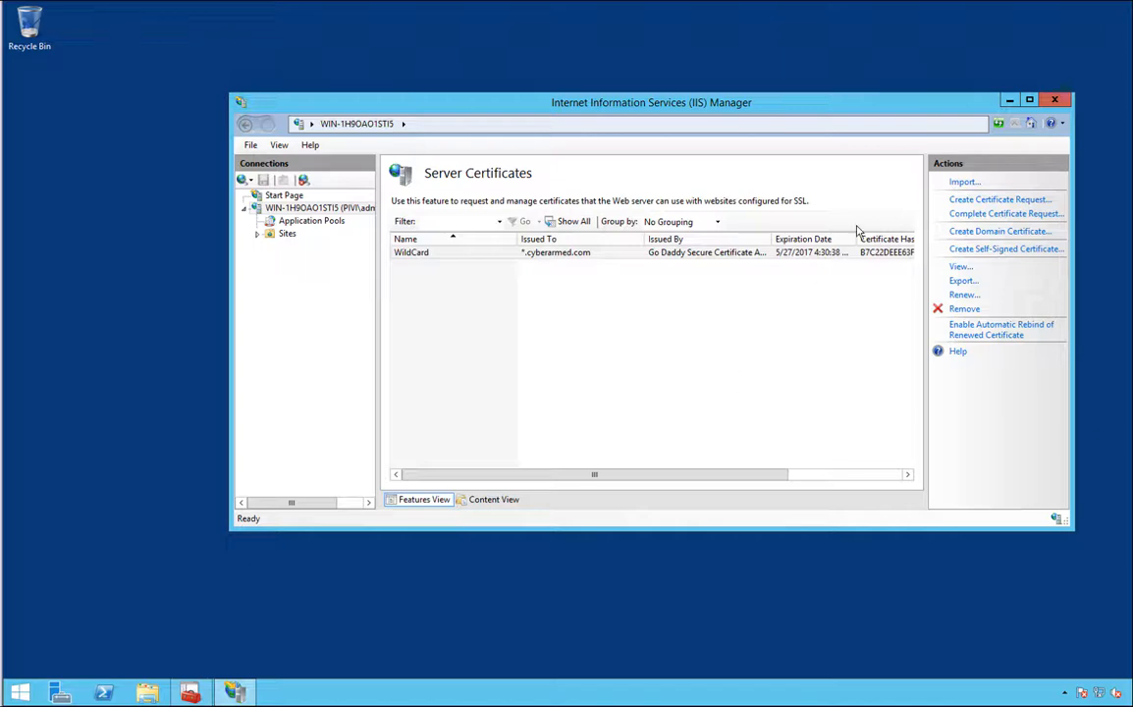
Minimize IIS Manager, open the SiteSpecificTrustCertificates folder in File Explorer and start installing the CMS operator's PFX certificate
click(1010, 100)
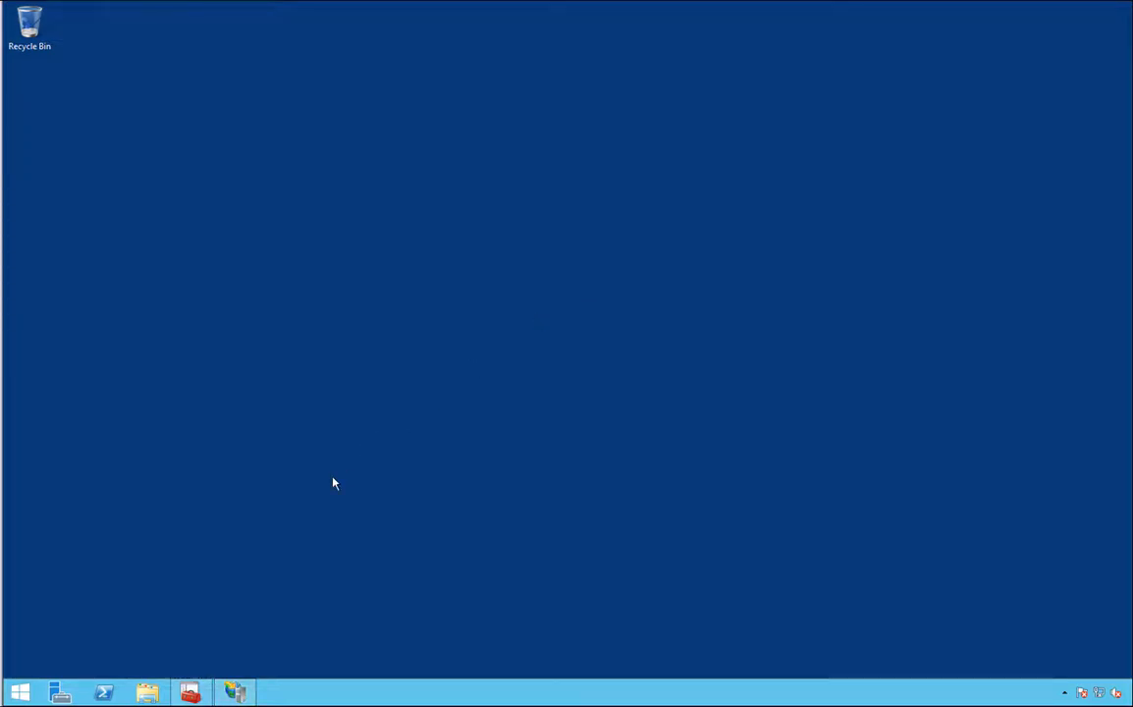
right_click(157, 687)
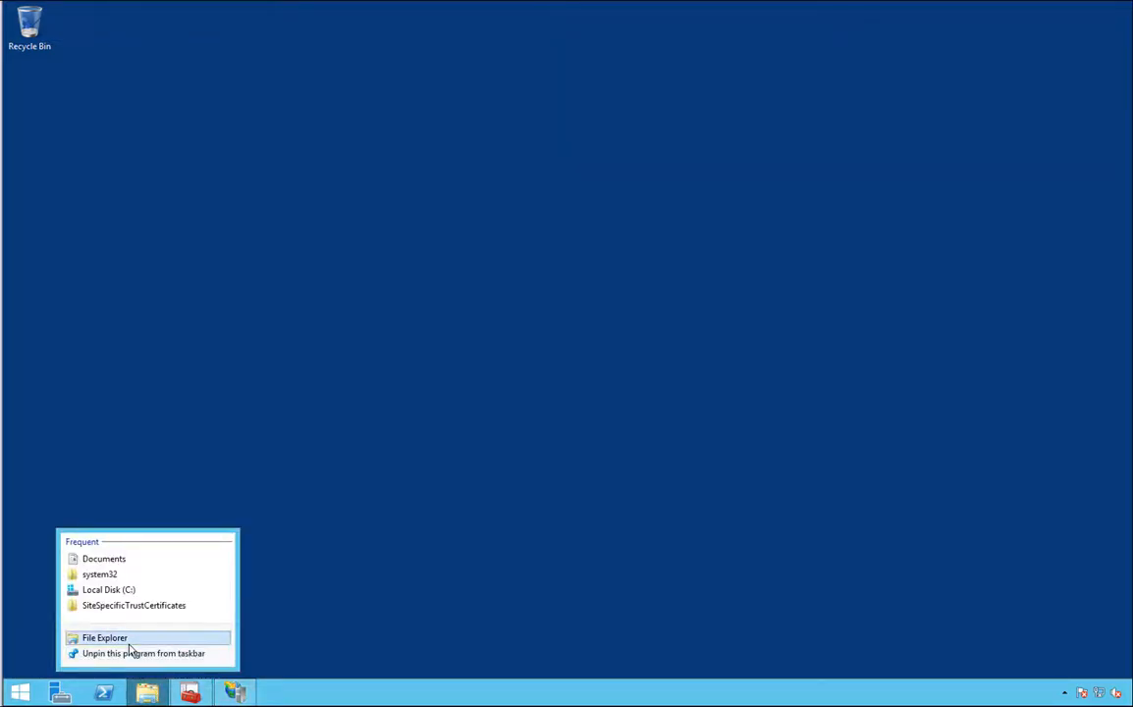
click(127, 606)
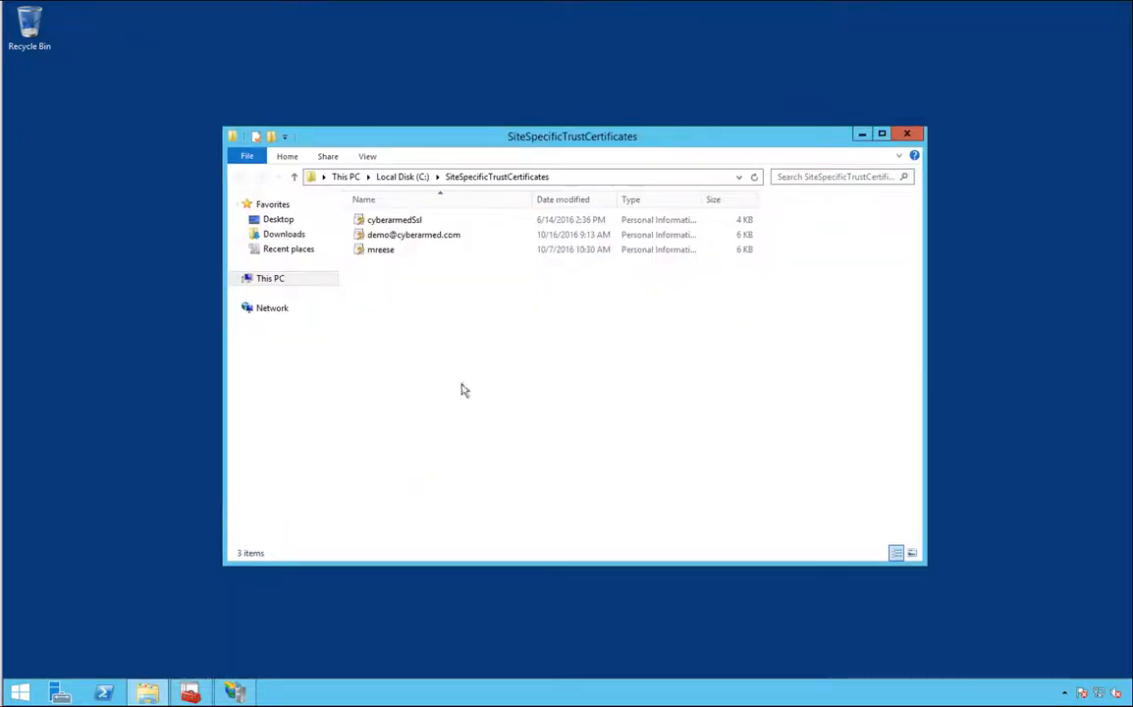
click(392, 237)
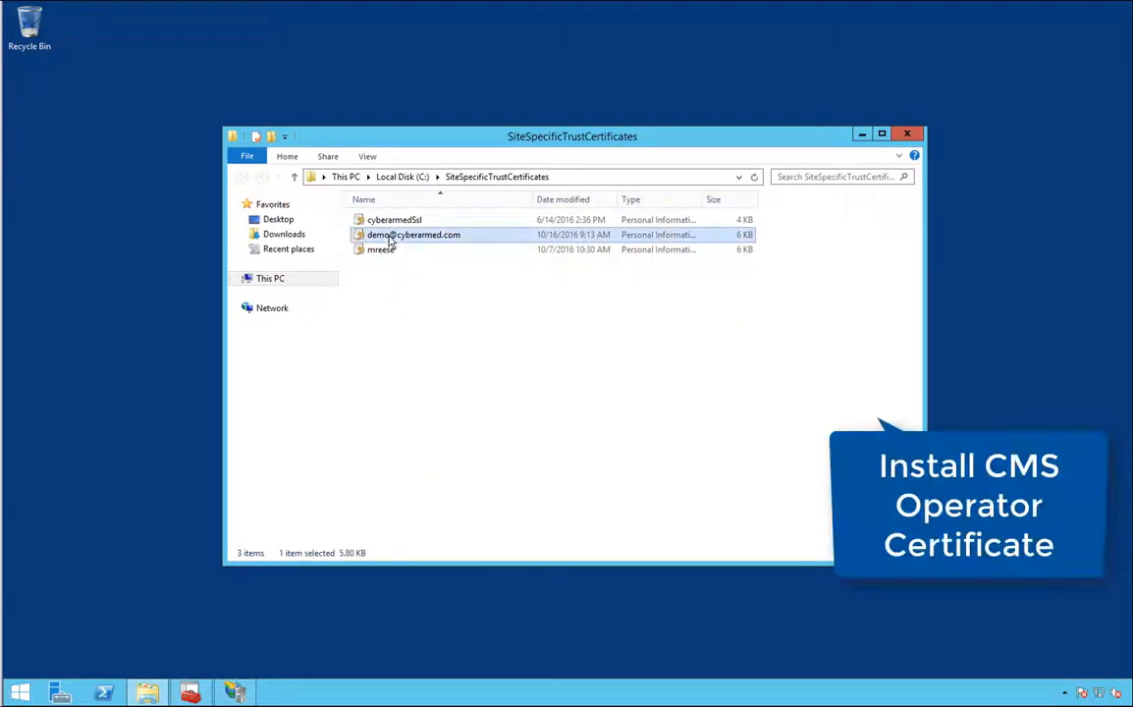
right_click(393, 238)
click(398, 245)
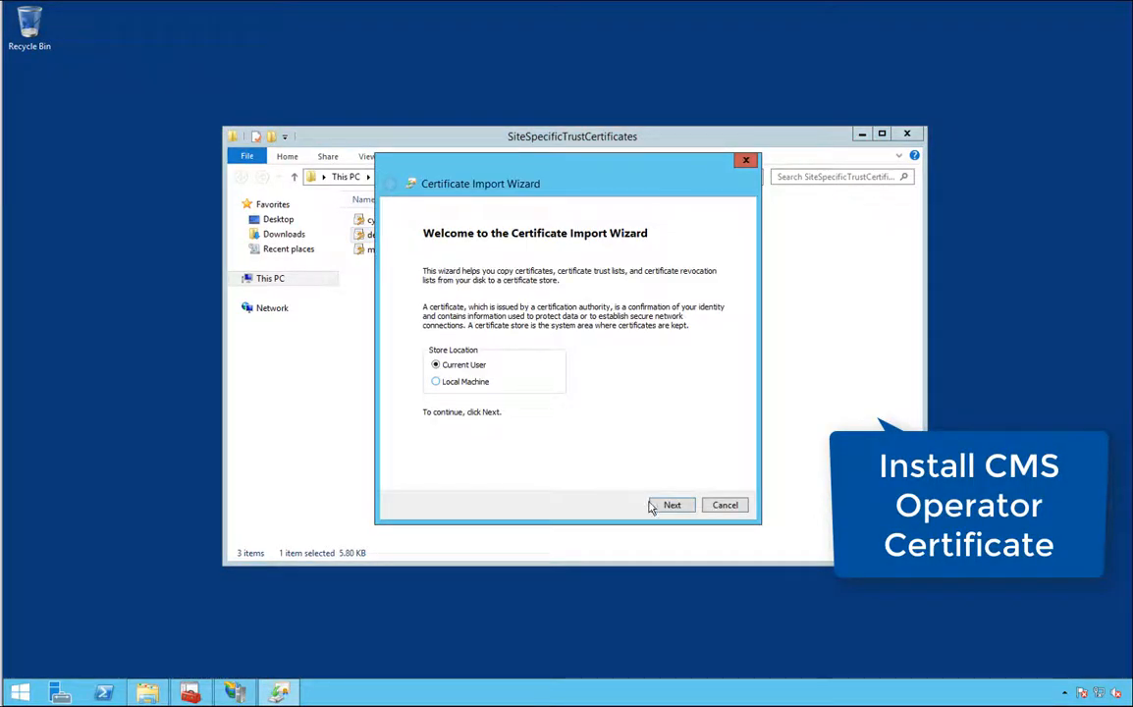
Import the CMS operator certificate for the Local Machine with its private key password, an exportable key and automatic store selection
click(465, 382)
click(673, 506)
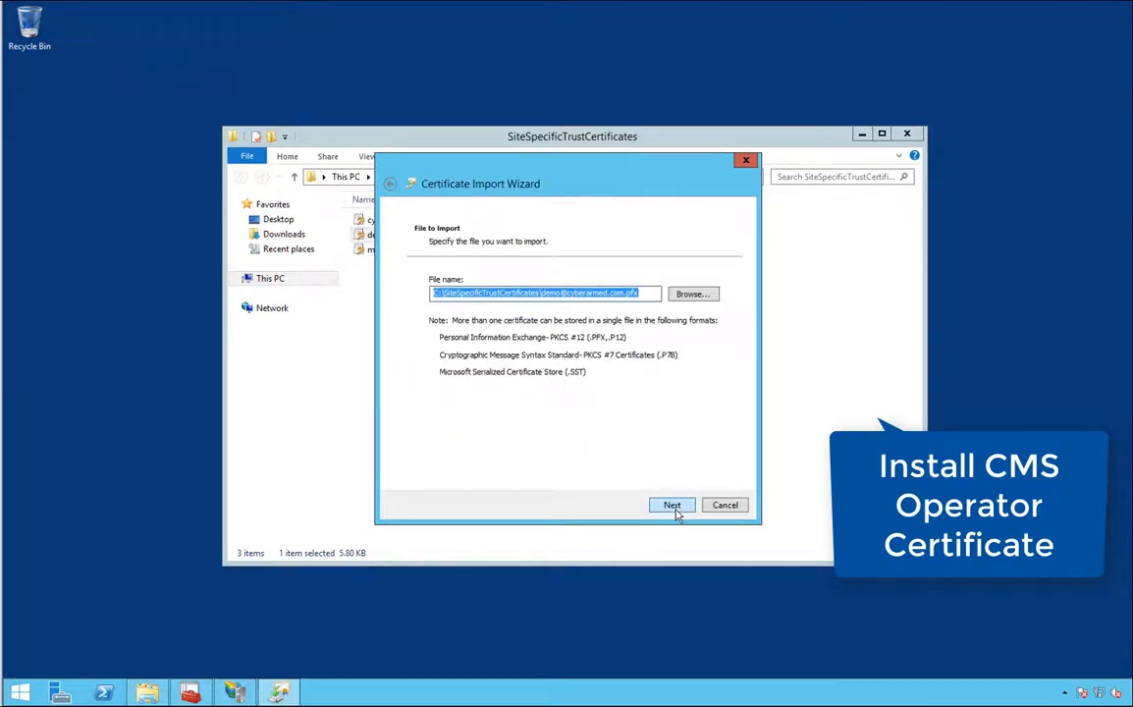
click(673, 509)
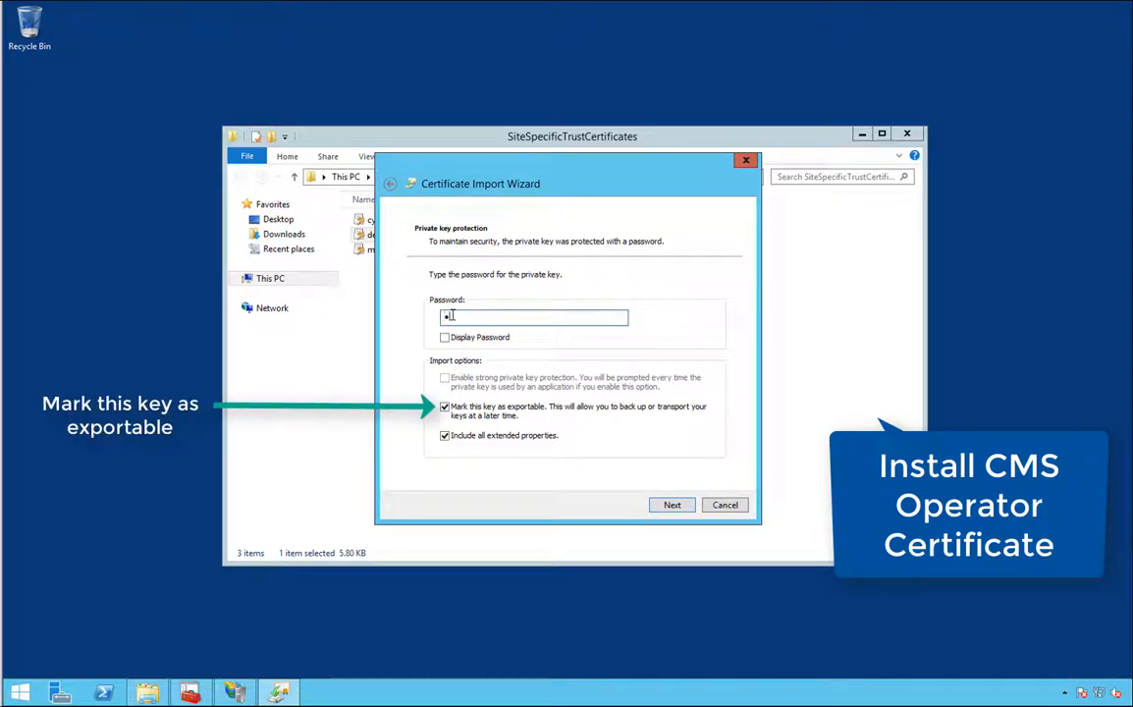
key(Return)
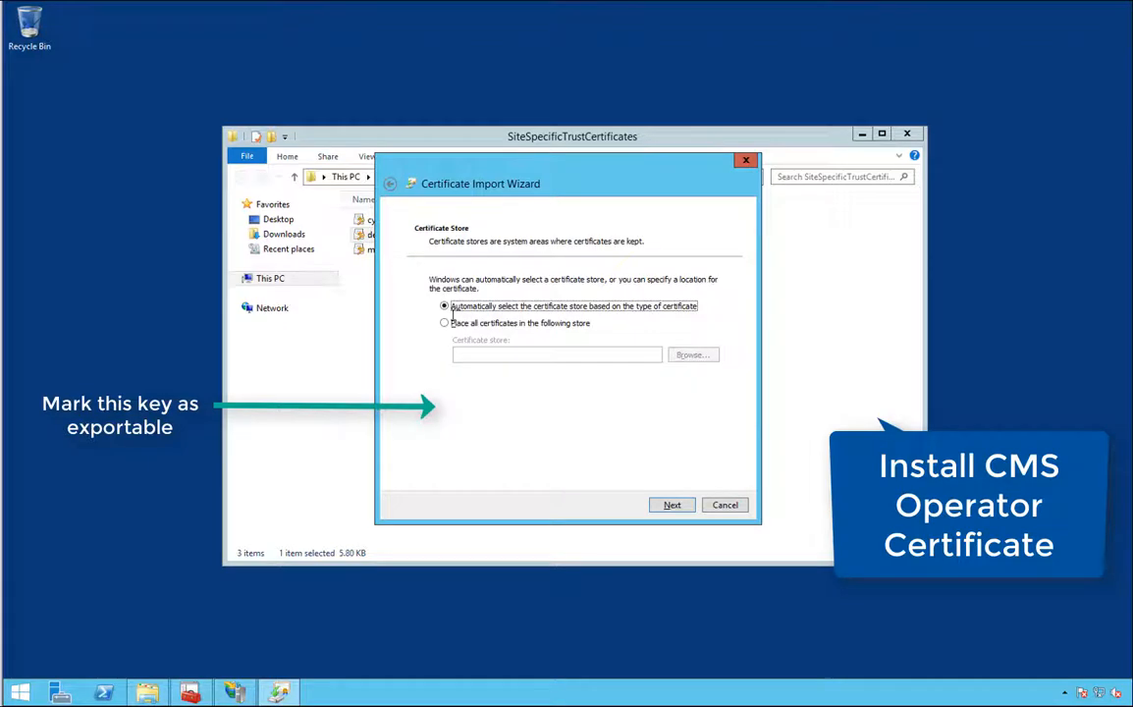
click(671, 505)
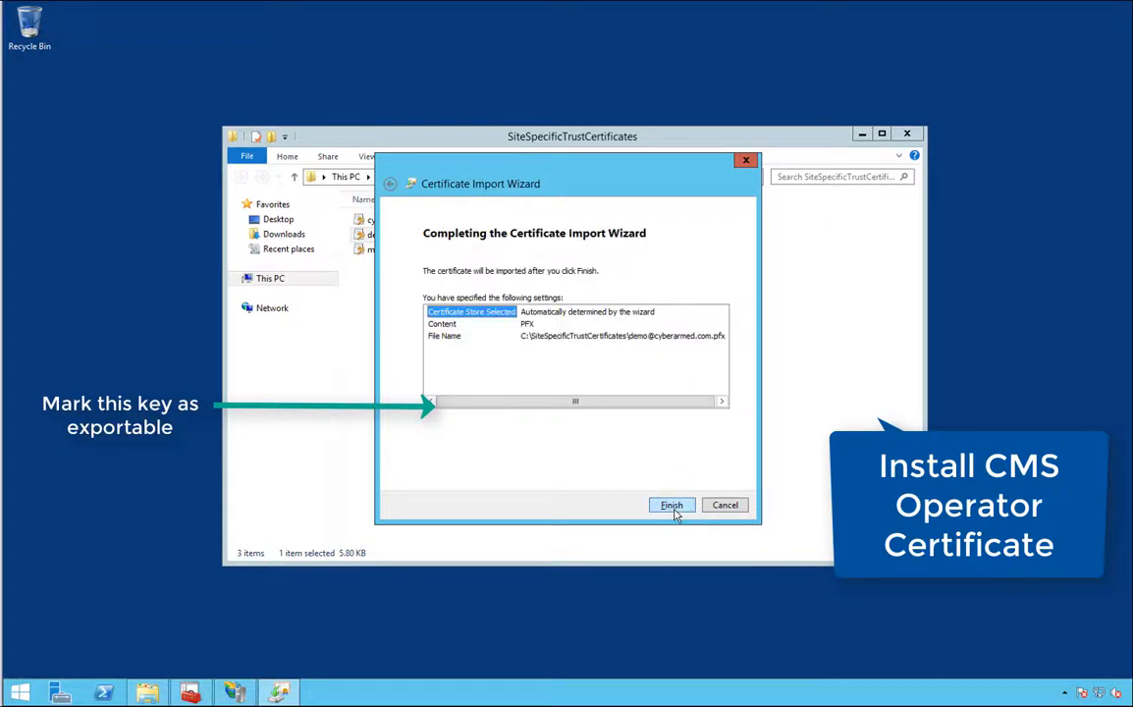
click(672, 505)
click(623, 400)
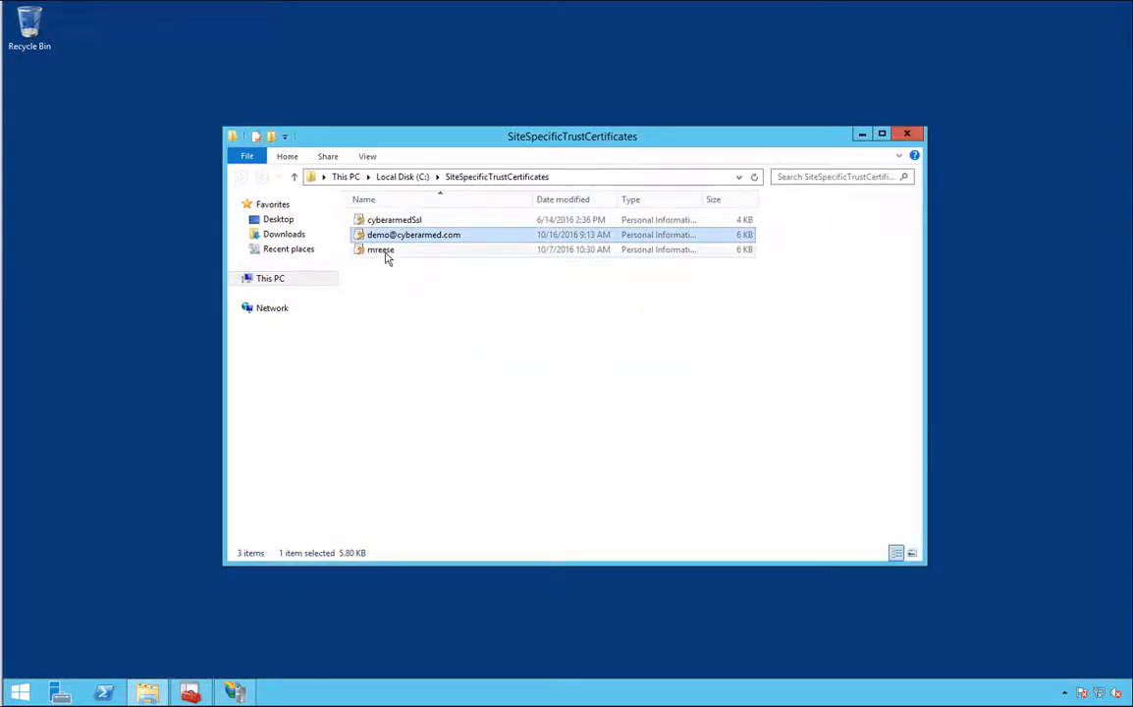
Install the IDMS operator's PFX certificate for the Current User, entering the private key password and using automatic store selection
right_click(393, 257)
click(392, 261)
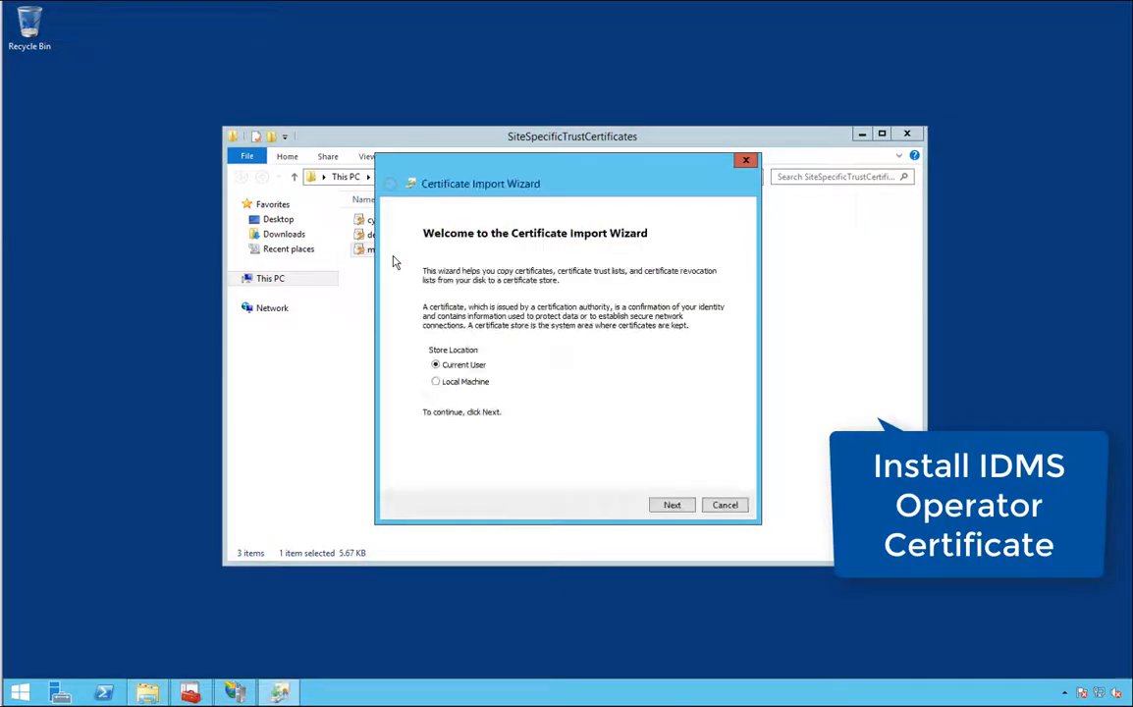
click(671, 504)
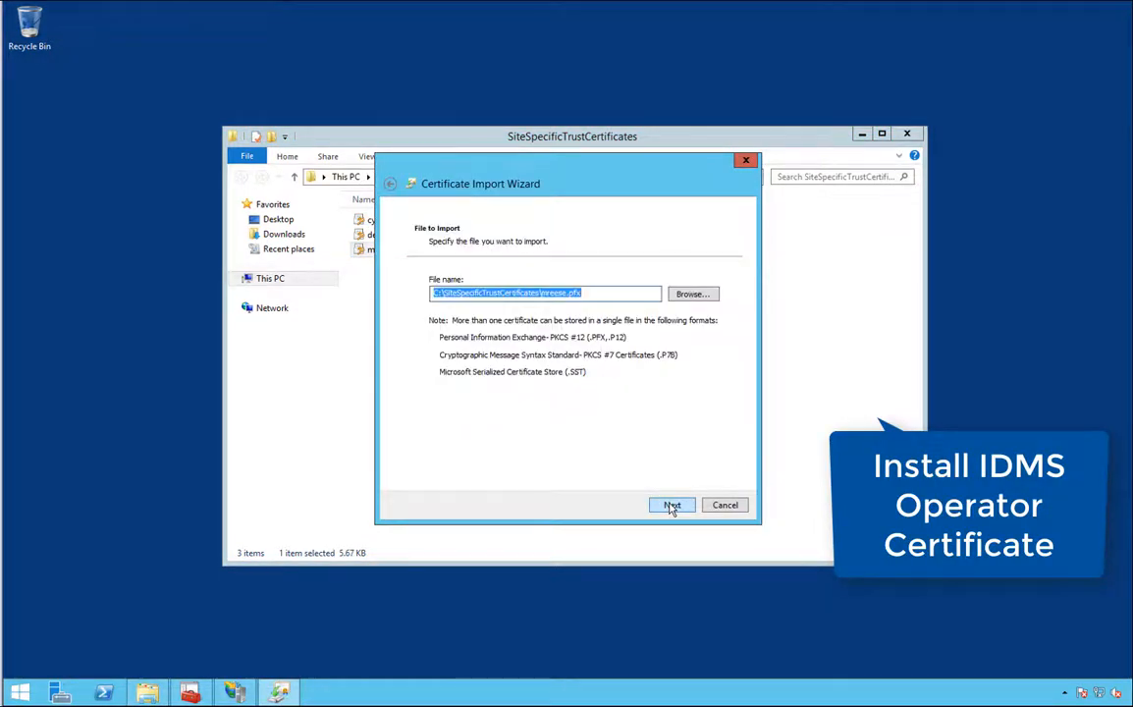
click(671, 504)
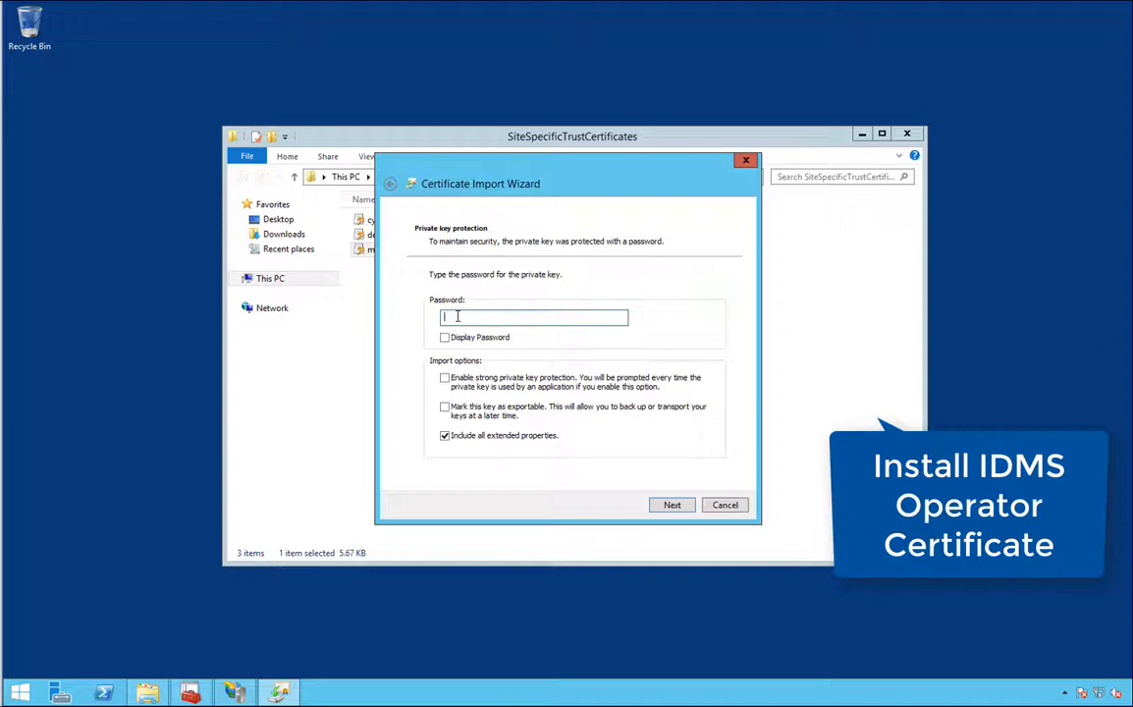
key(ctrl+v)
click(671, 504)
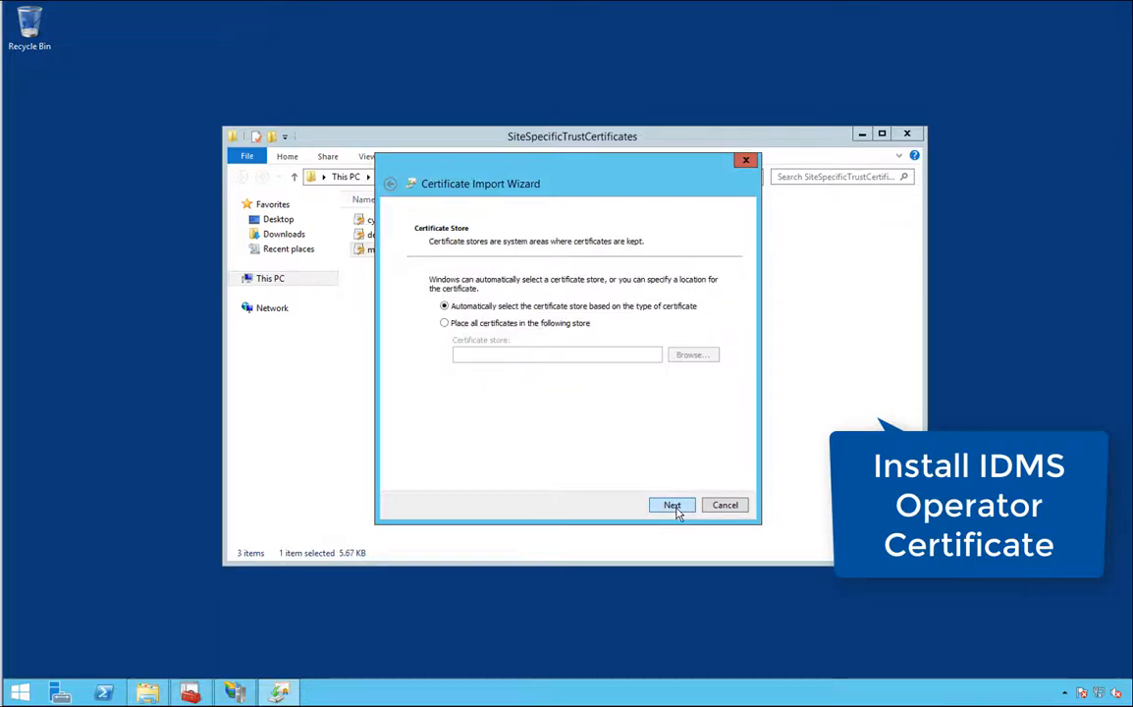
click(672, 505)
click(674, 505)
click(618, 404)
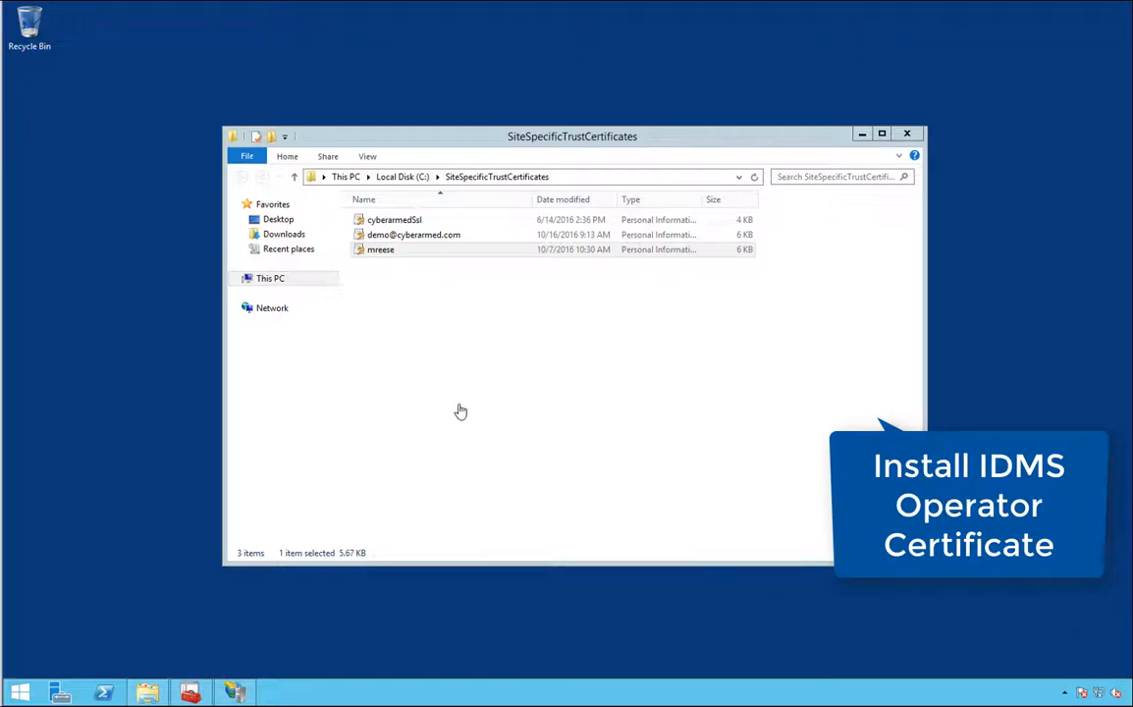
Browse to C:\HIDPIVIDMS and run the HID PIV IDMS installer as administrator
click(267, 279)
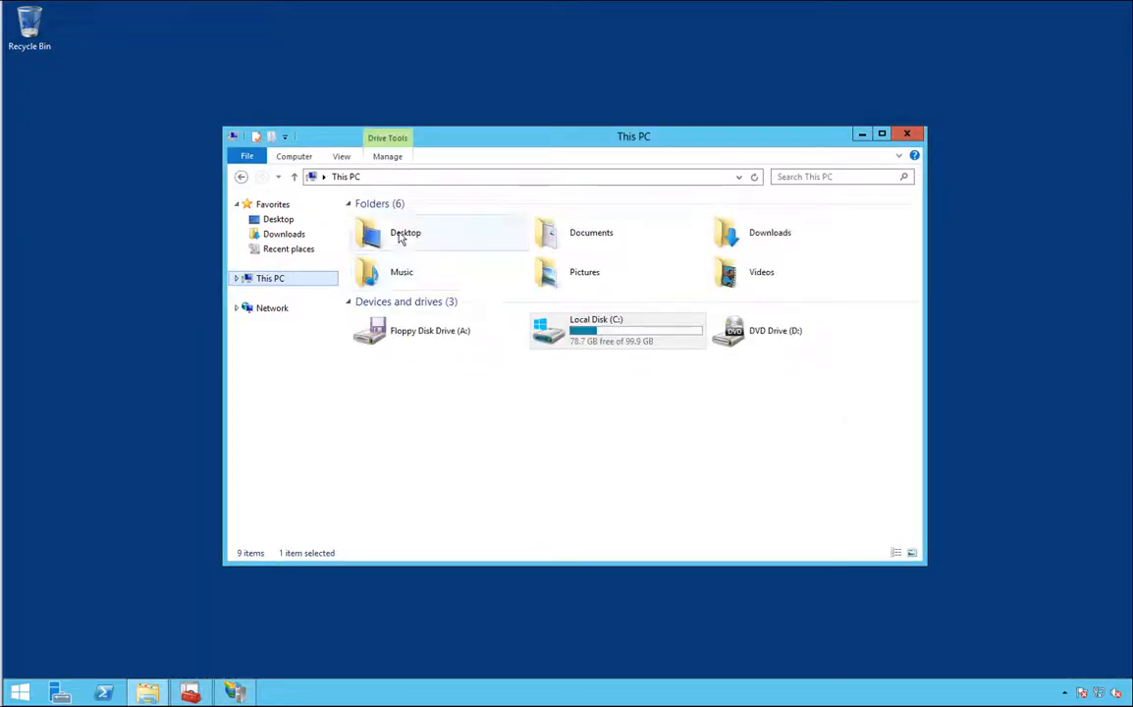
double_click(660, 334)
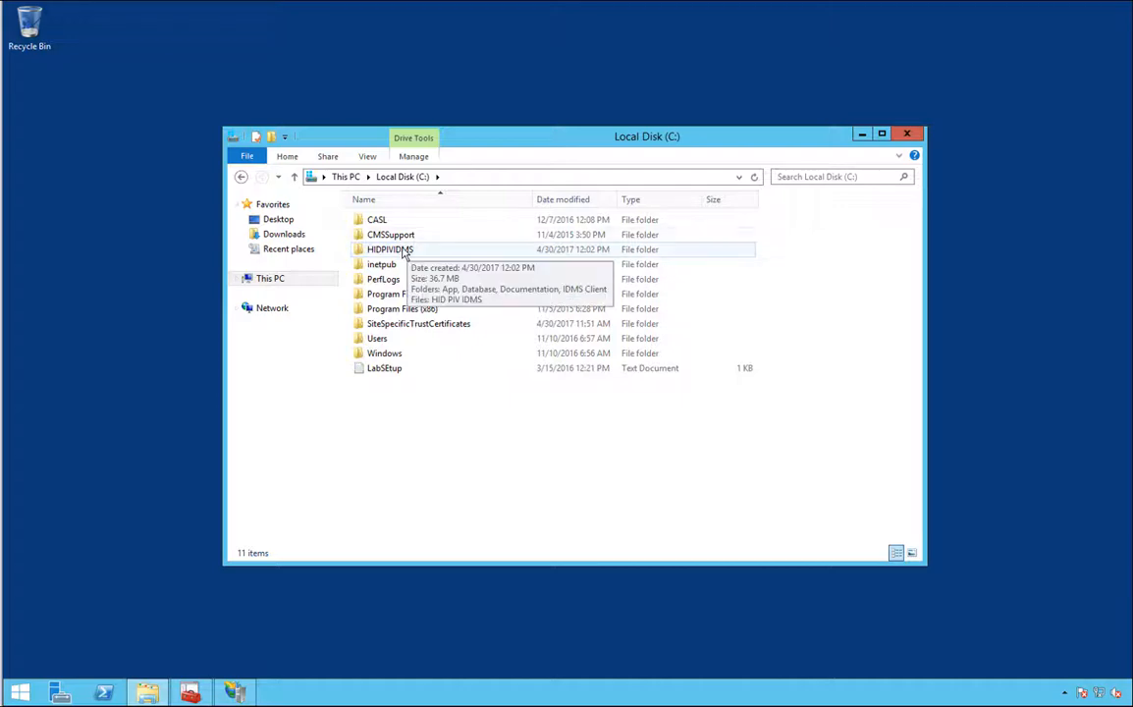
click(402, 251)
double_click(402, 251)
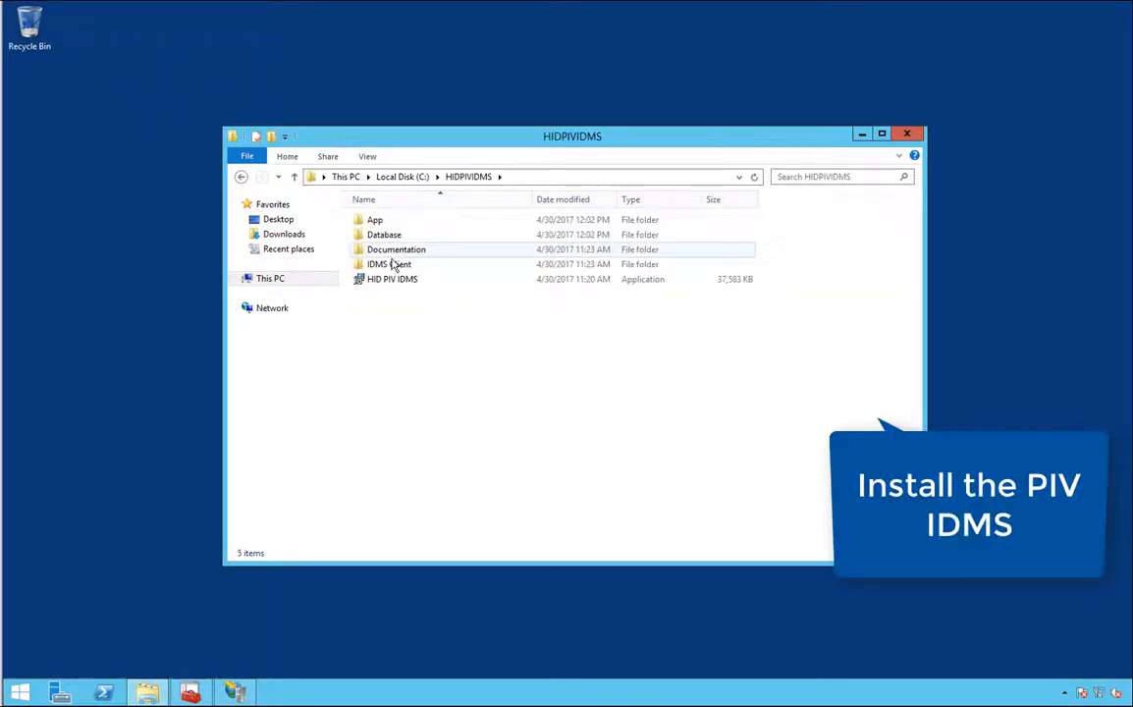
right_click(388, 281)
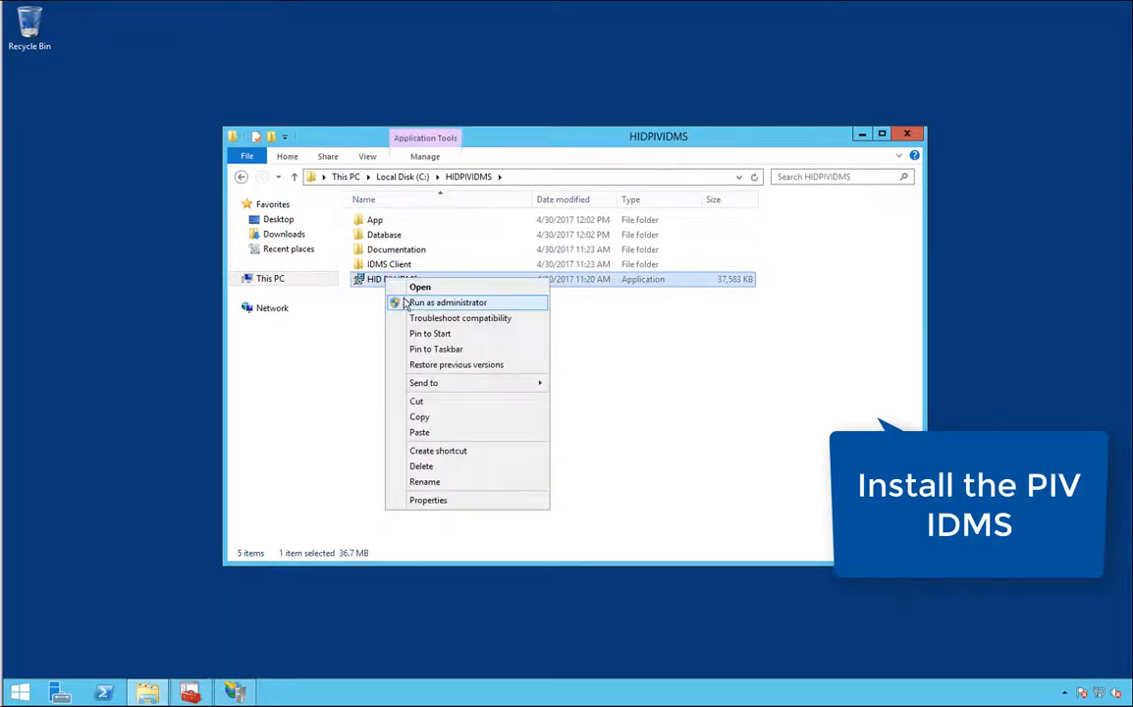
click(447, 303)
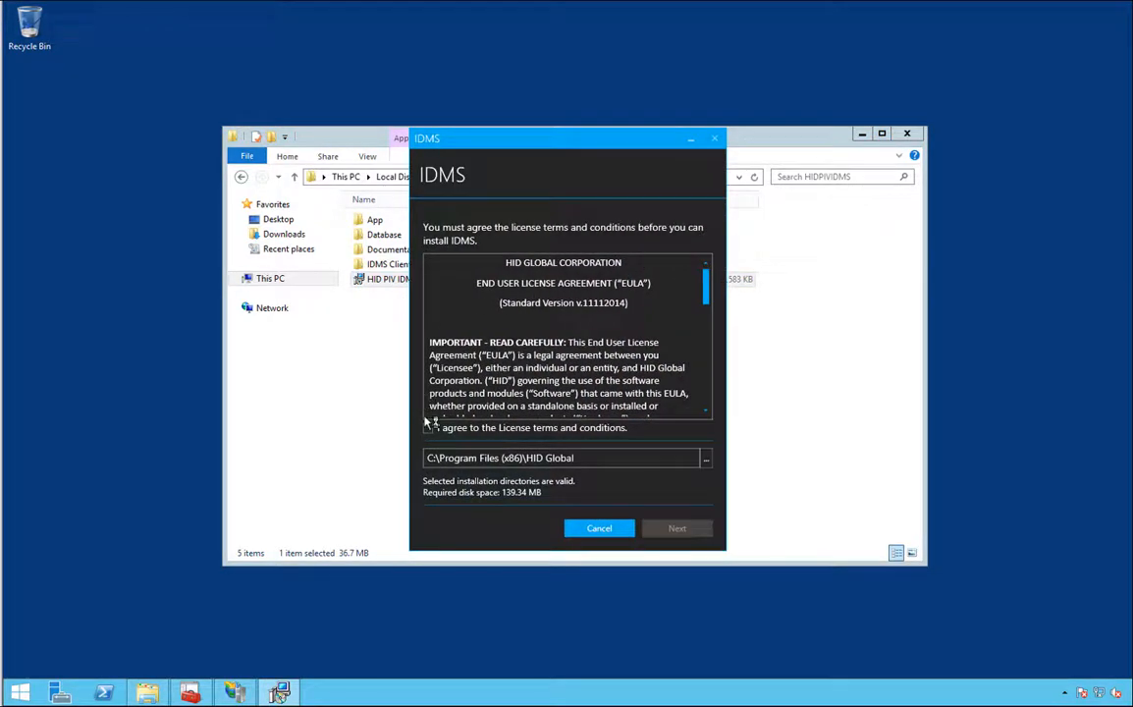
Agree to the IDMS license terms and continue with the installation directory C:\Program Files (x86)\HID Global
click(429, 427)
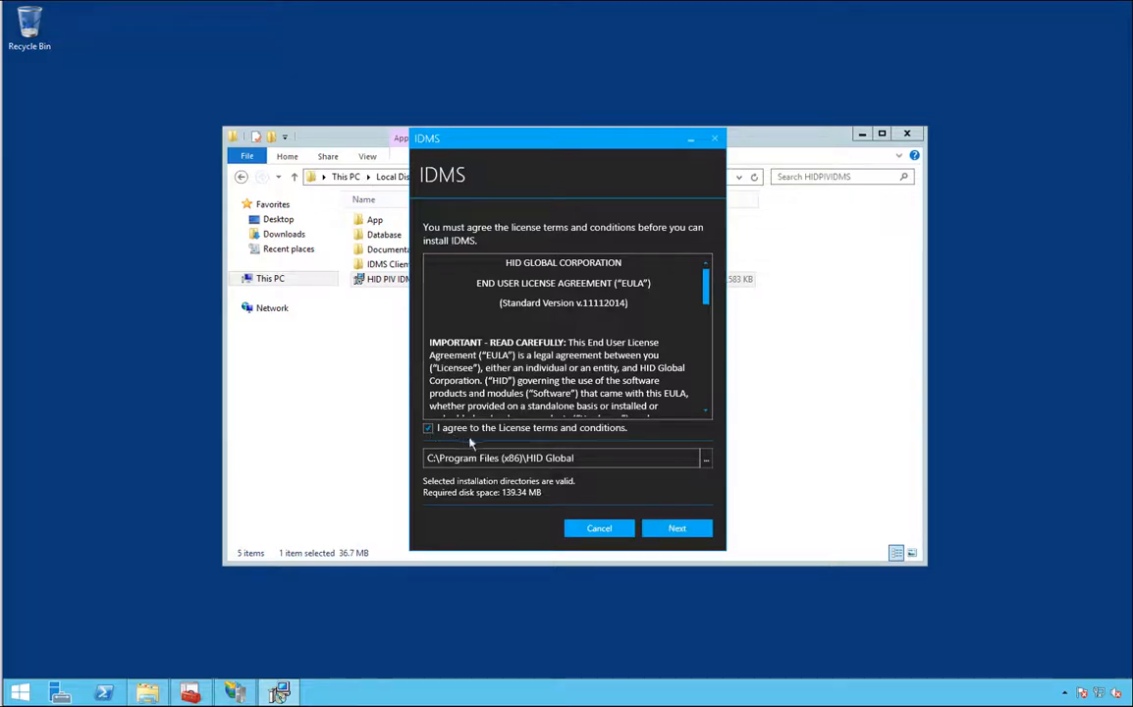
click(673, 528)
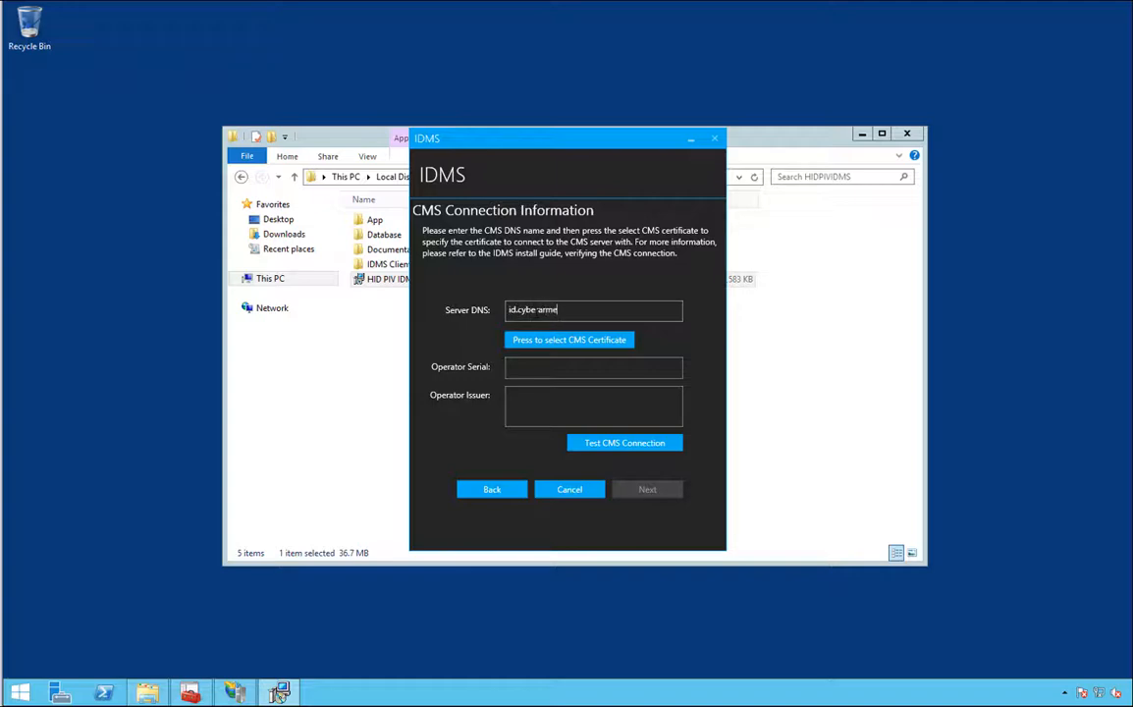
Set the CMS server DNS to id.cyberarmed.com with the CMS operator certificate, test the connection and continue past system validation
click(578, 340)
click(622, 441)
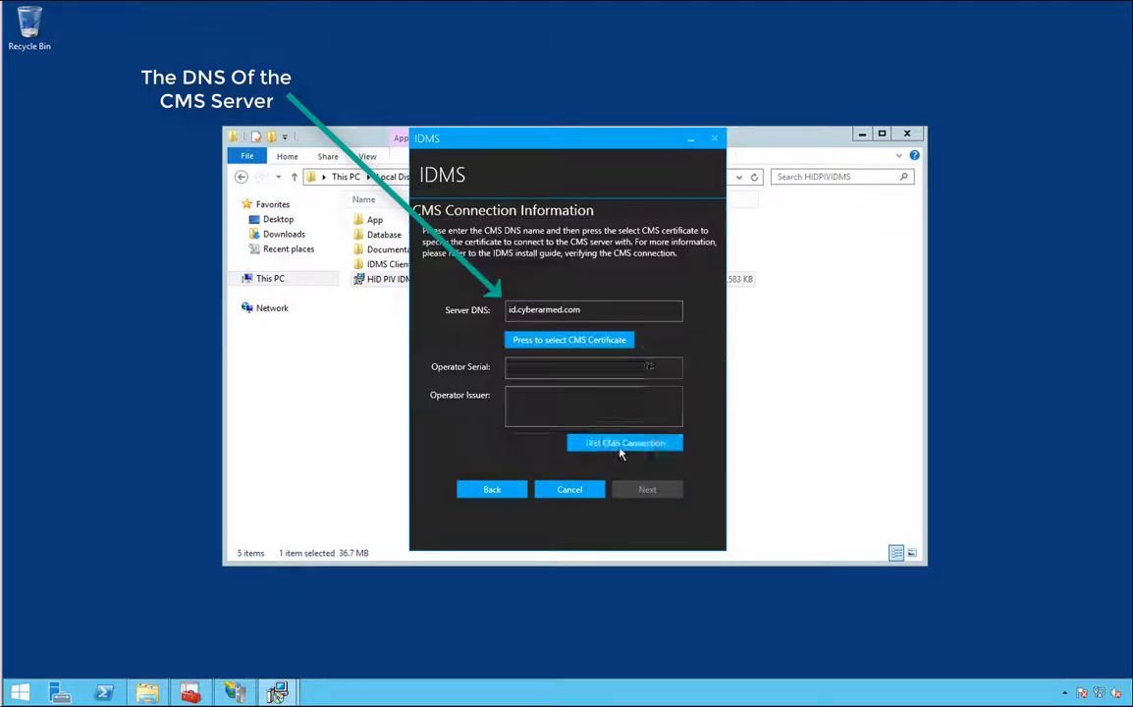
click(619, 448)
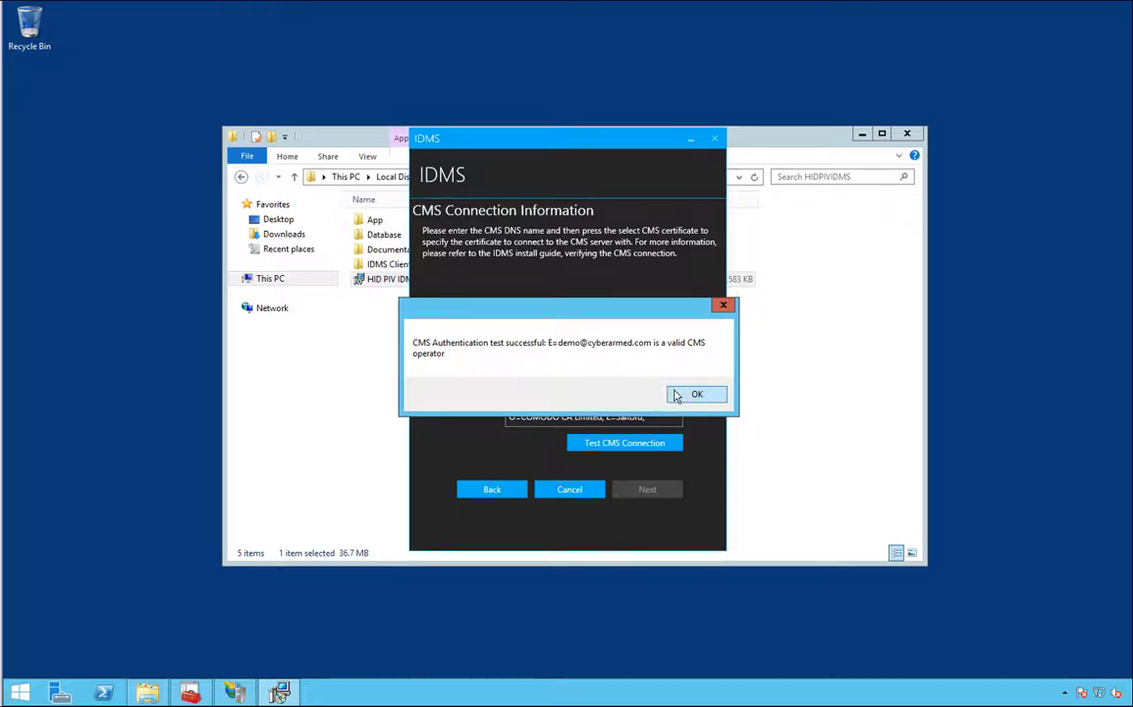
click(675, 394)
click(643, 493)
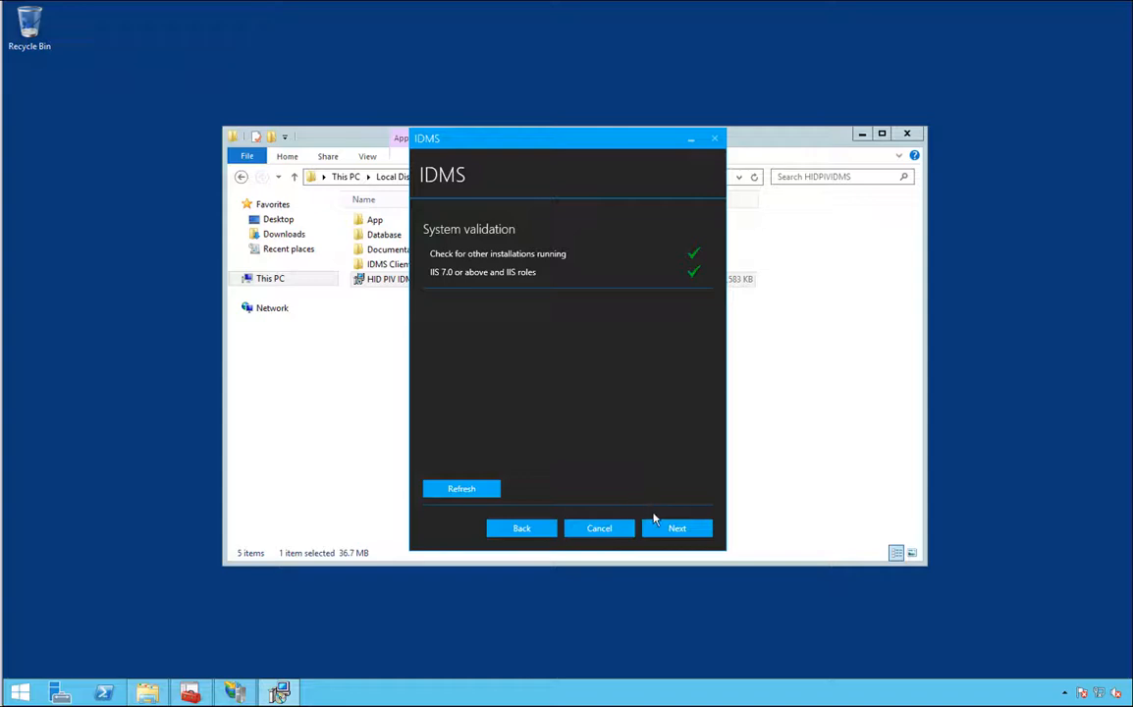
click(670, 528)
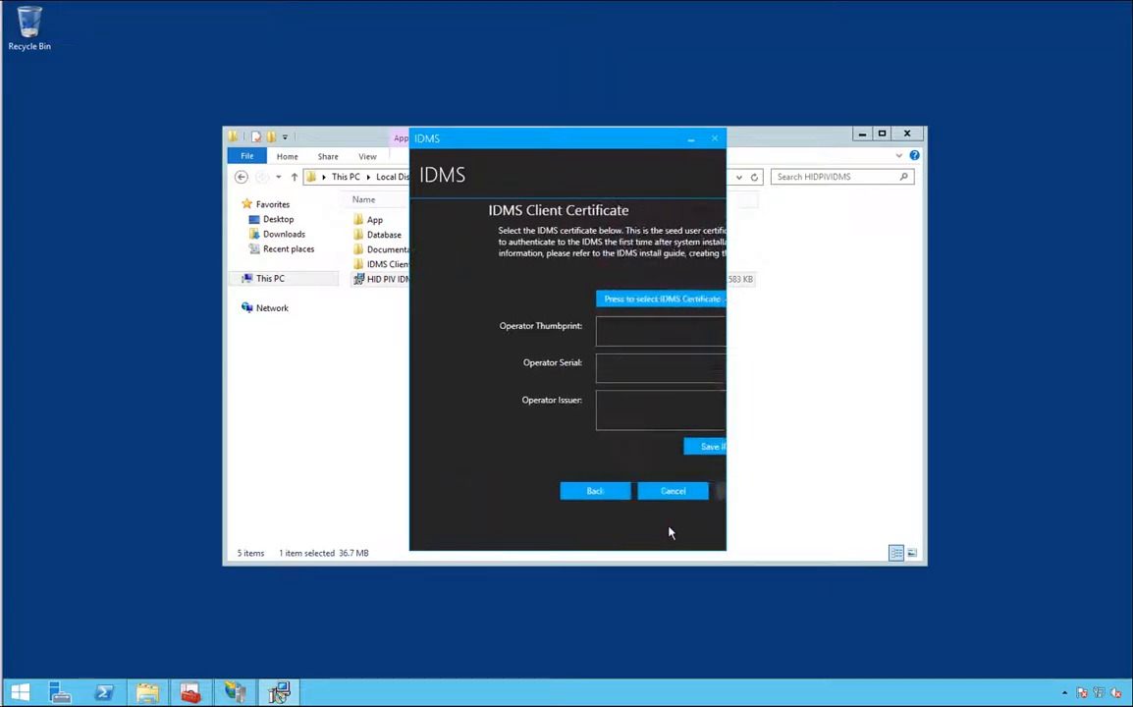
Select the operator's COMODO-issued certificate as the IDMS client certificate, save it and continue the installation
click(575, 299)
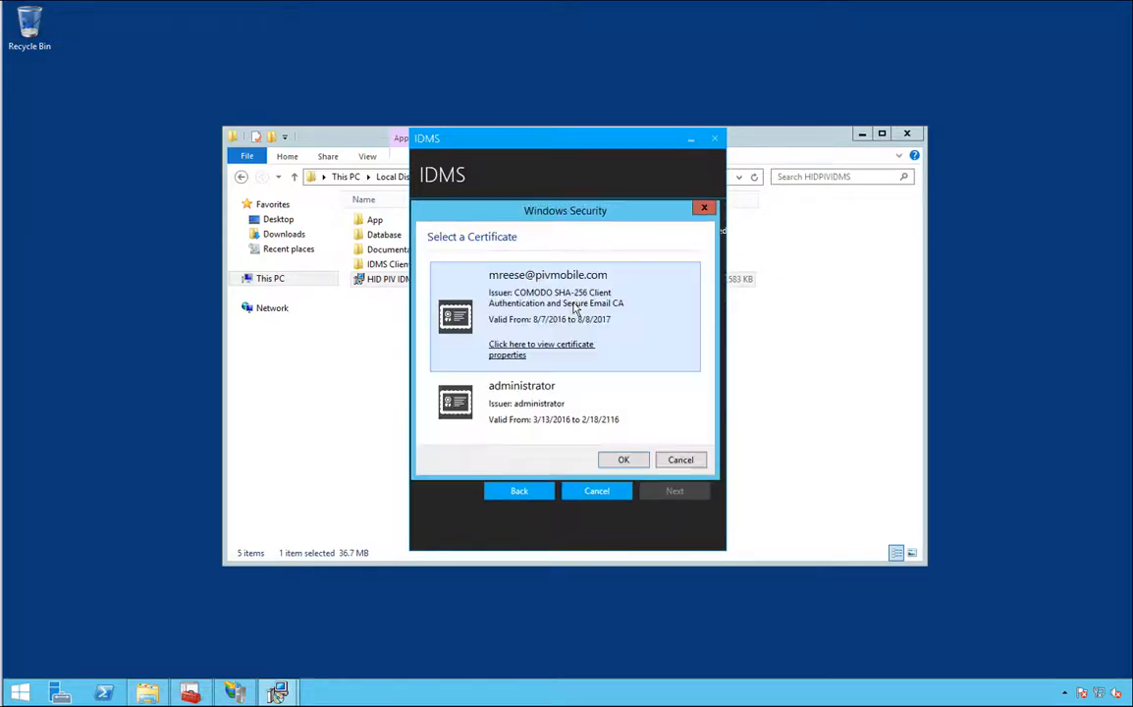
click(613, 460)
click(631, 451)
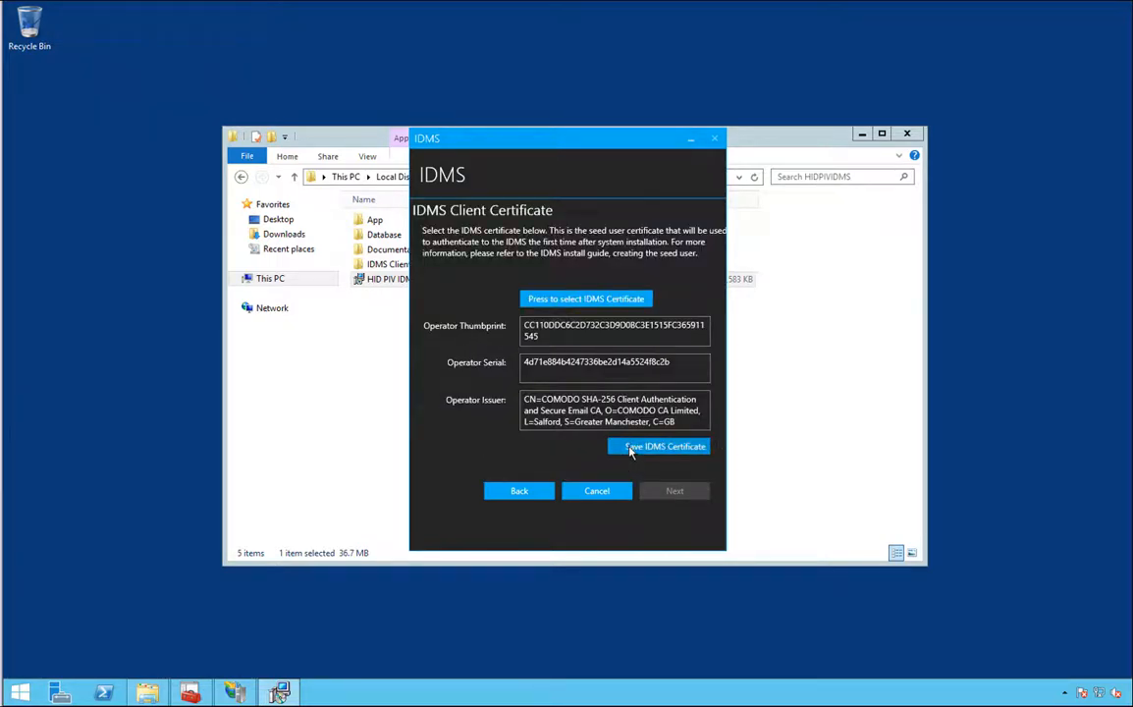
click(652, 389)
click(675, 491)
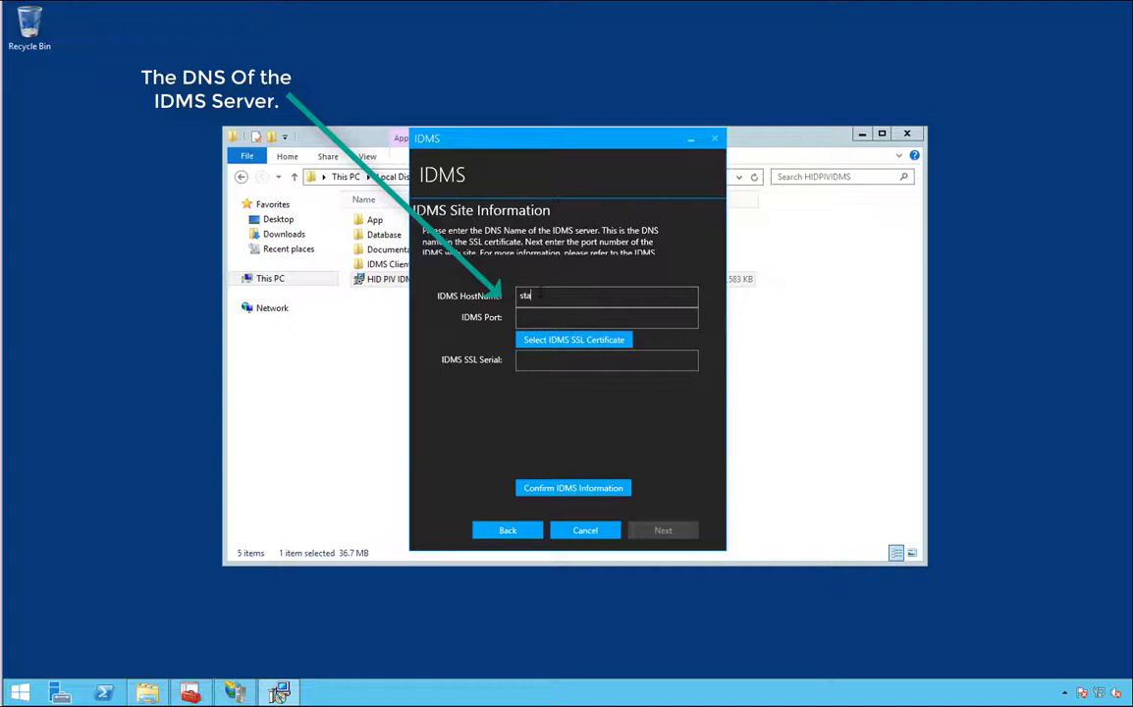
Set the IDMS host name to staging.cyberarmed.com, port 443, with the WildCard SSL certificate, and confirm the site information
text(ing.cyberarmed.com)
key(Tab)
text(4)
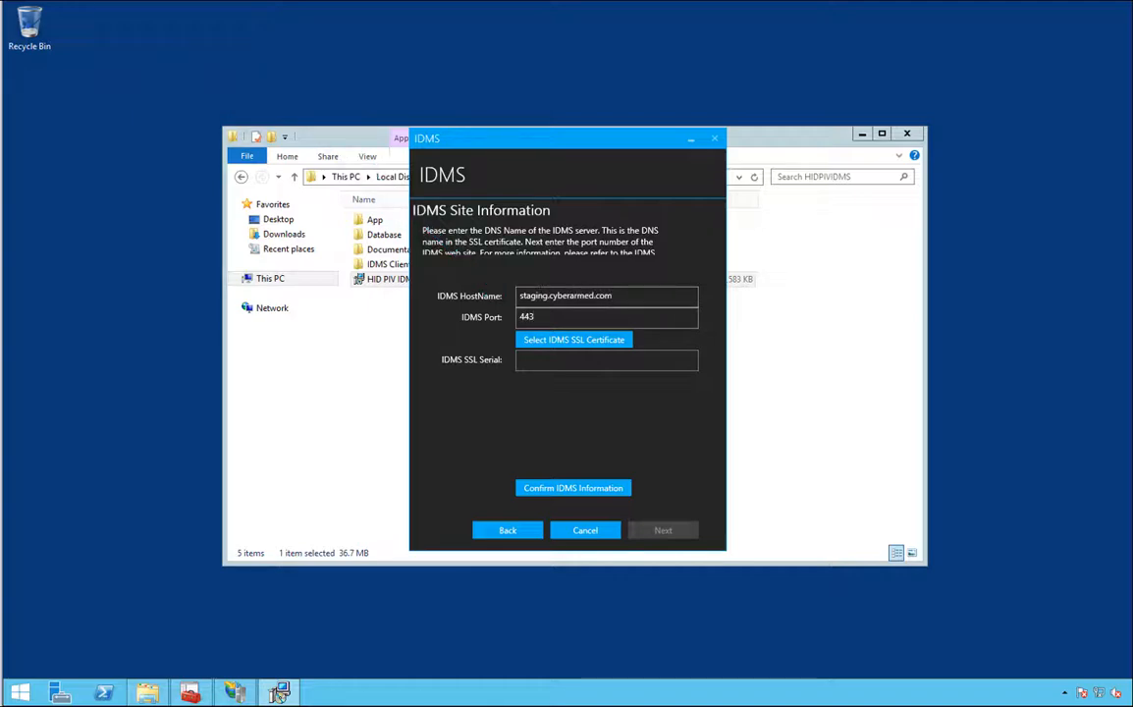
key(shift+Tab)
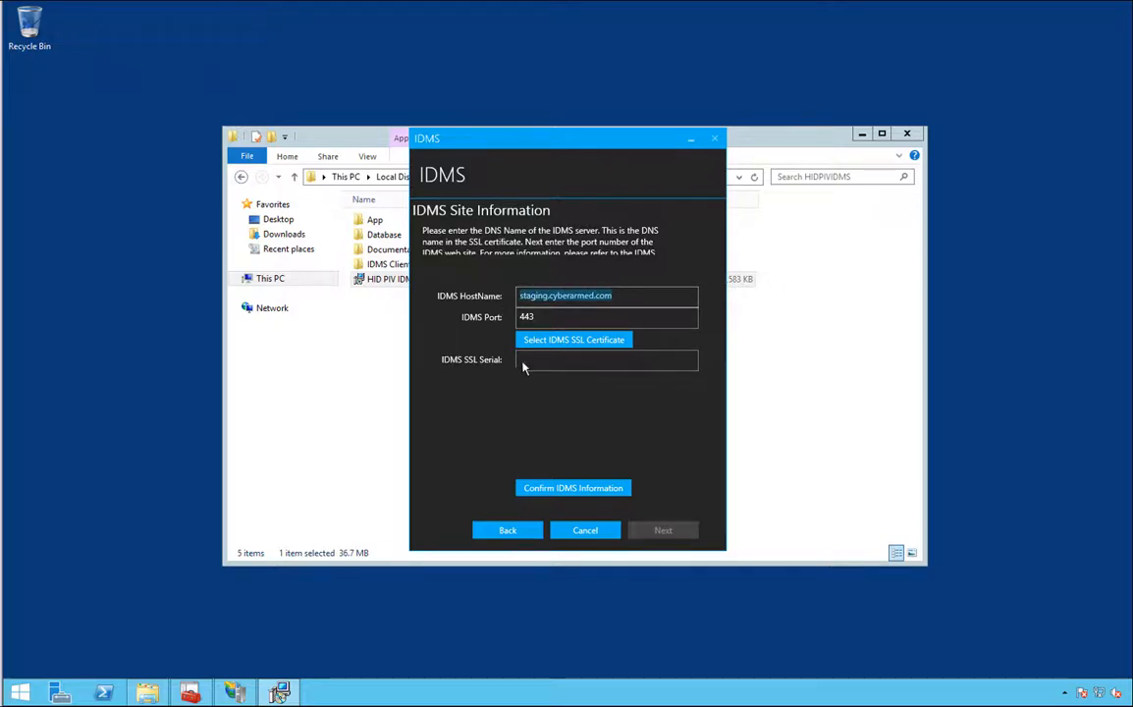
click(551, 340)
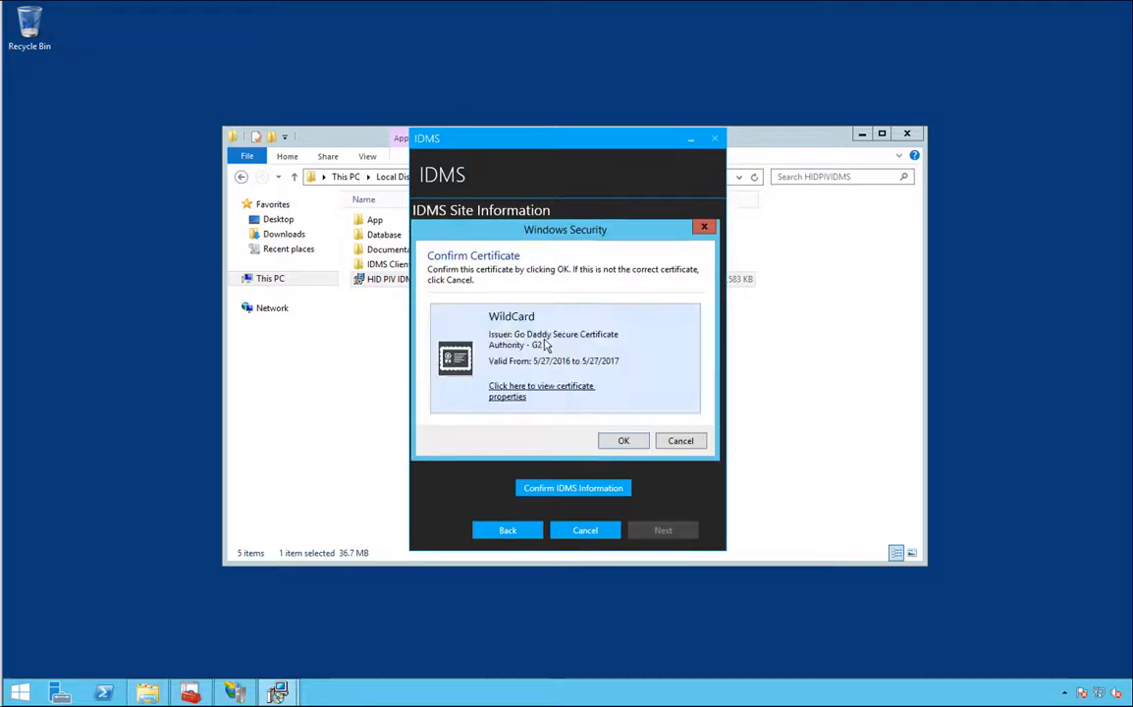
click(618, 440)
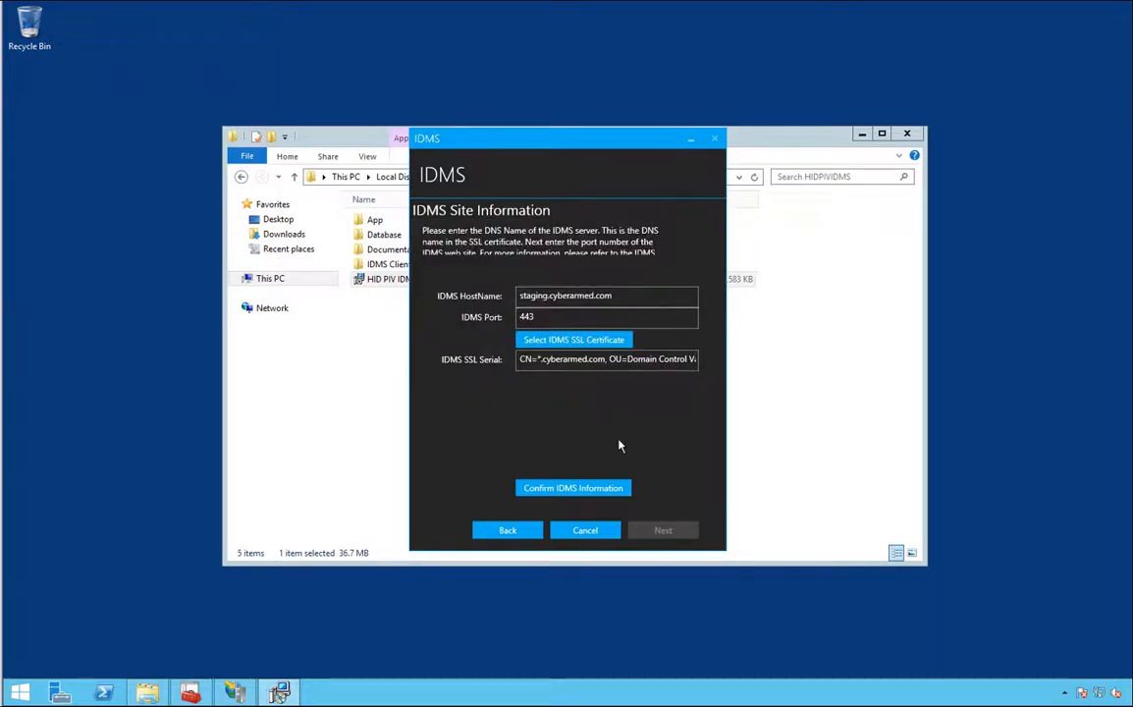
click(588, 487)
click(659, 530)
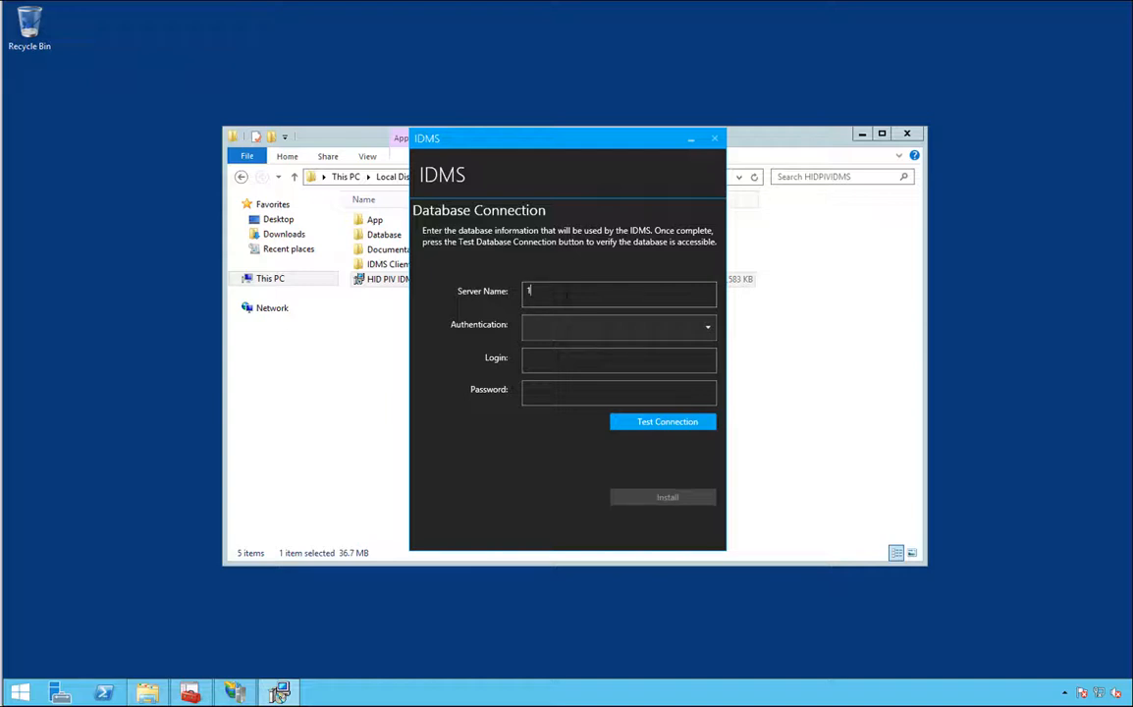
Enter database server 192.168.110.78 with SQL authentication, login sa and the database password, and test the connection
text(192.168.110.78)
key(Tab)
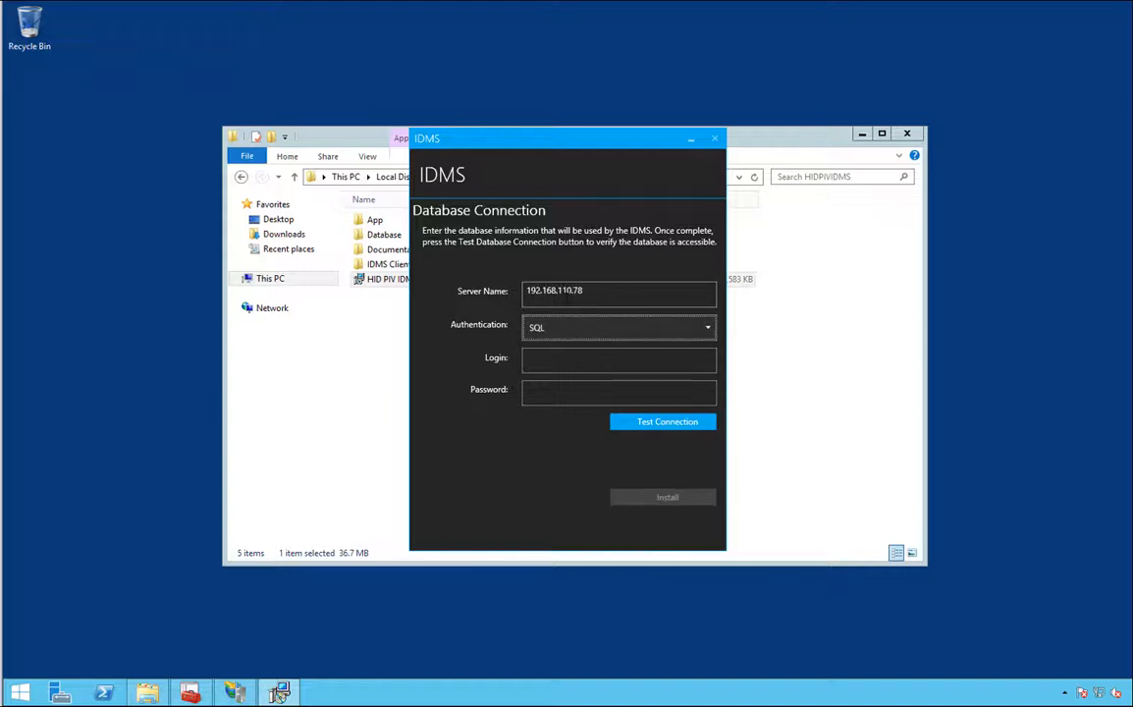
key(Tab)
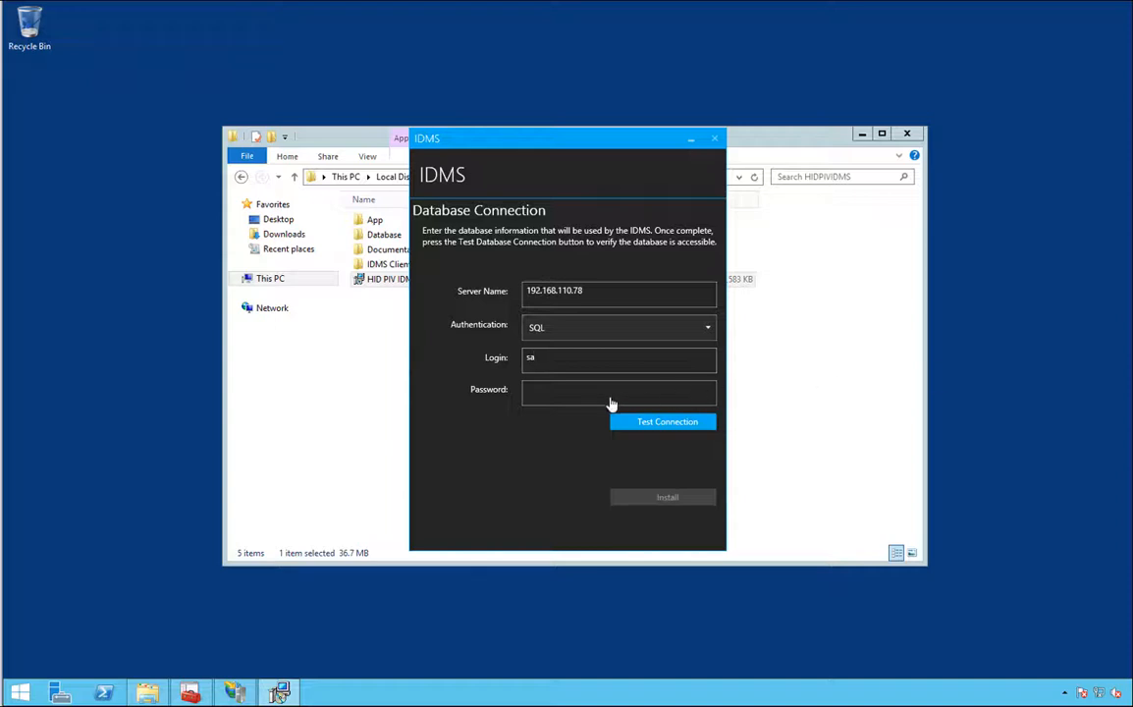
key(ctrl+v)
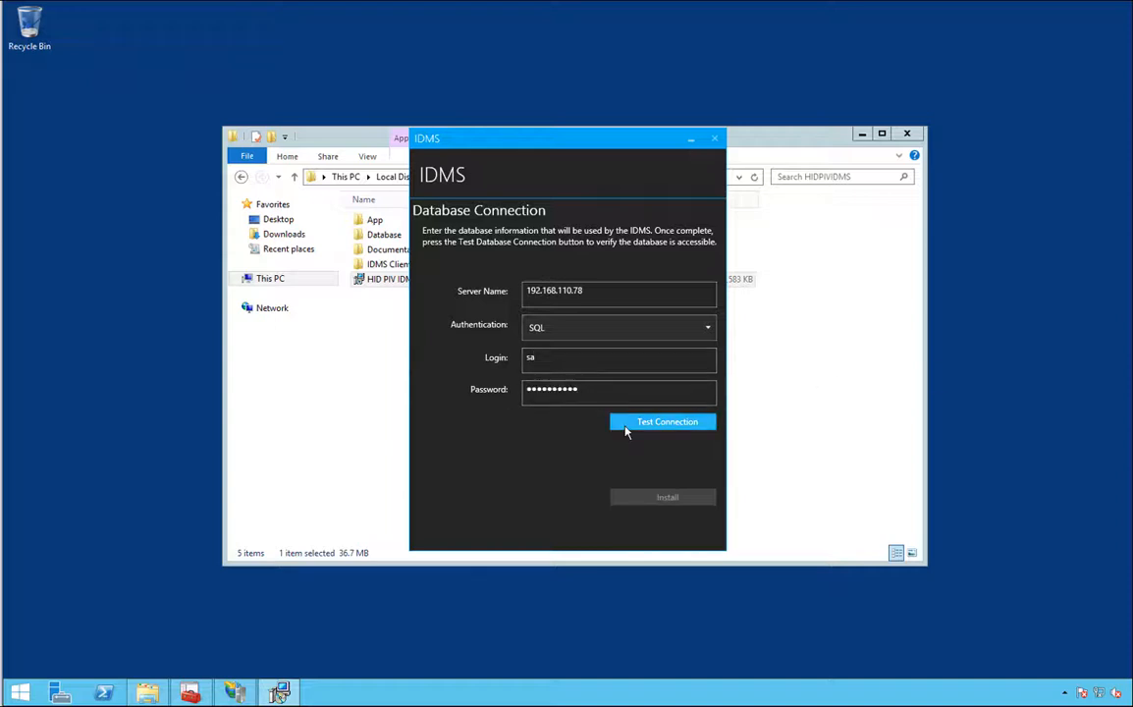
click(626, 429)
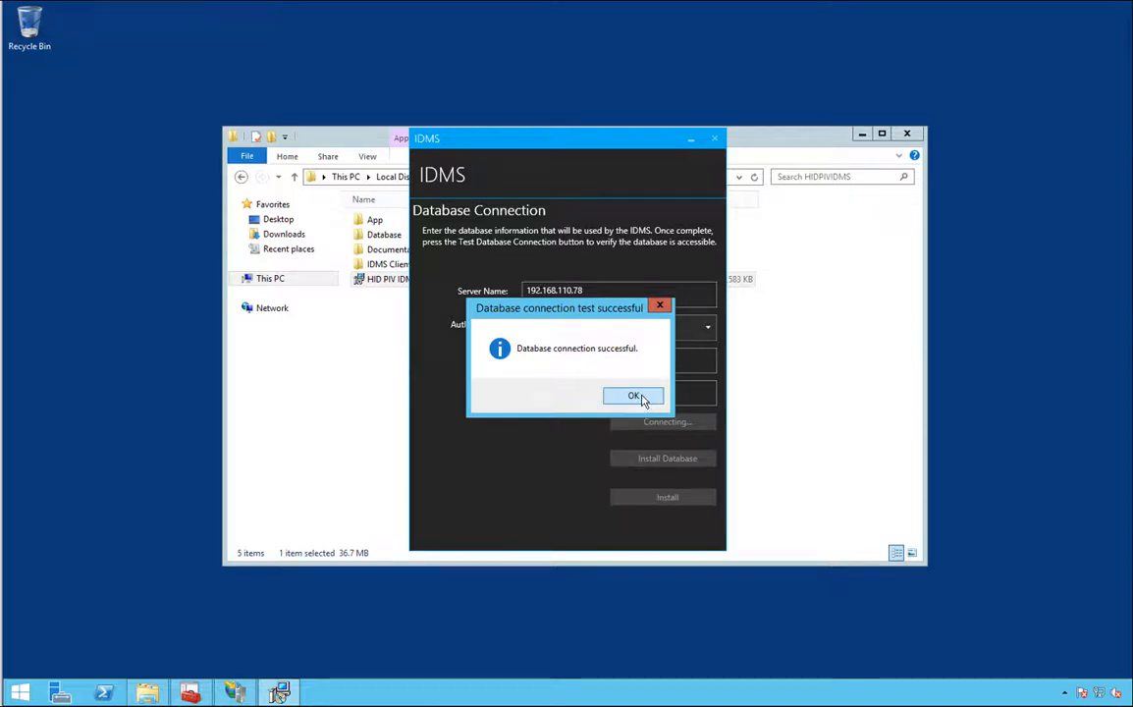
click(633, 395)
Install the IDMS database, run the IDMS installation and close the completed installer
click(643, 461)
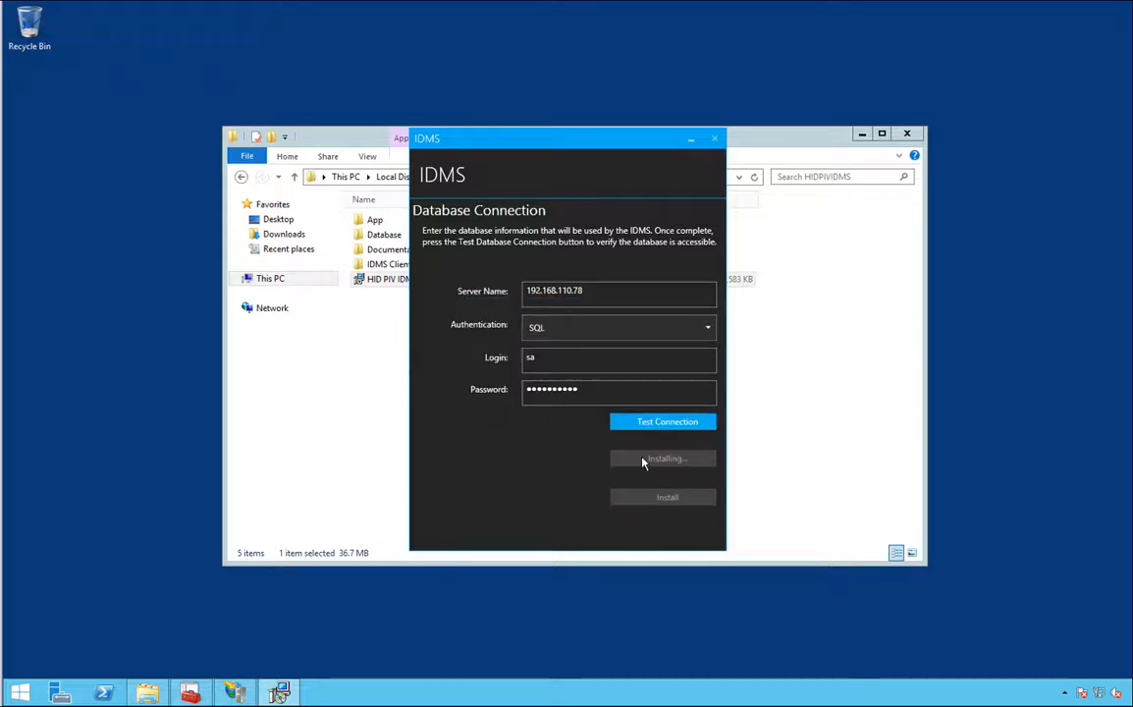
click(593, 393)
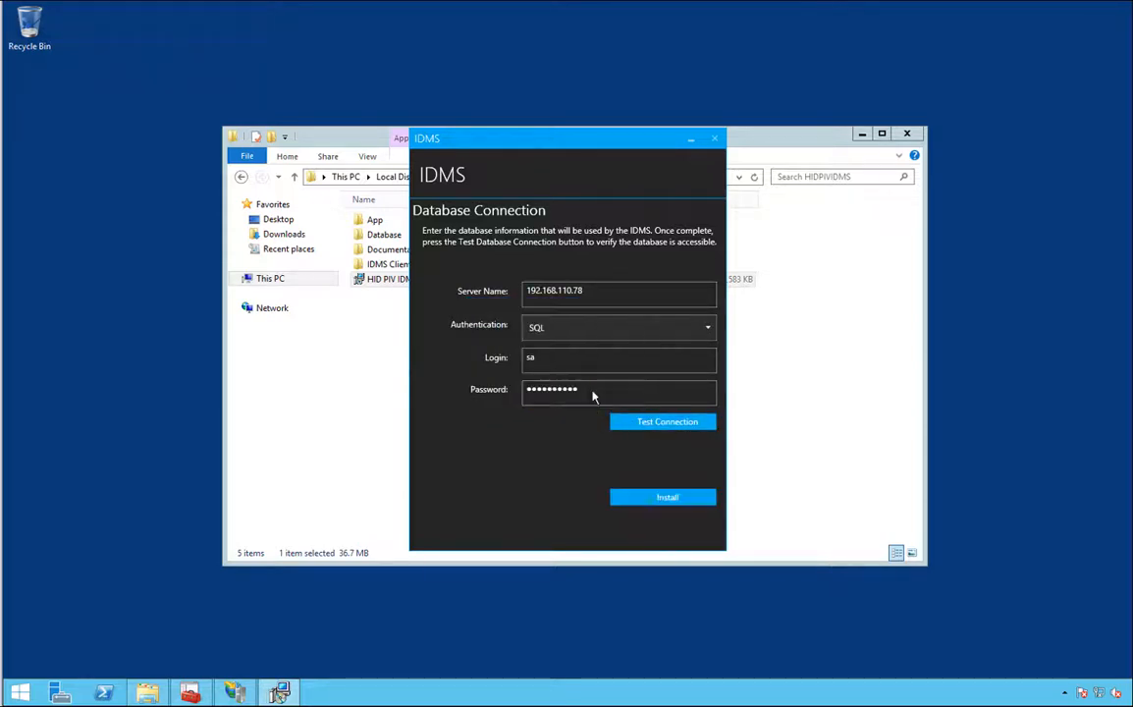
click(627, 498)
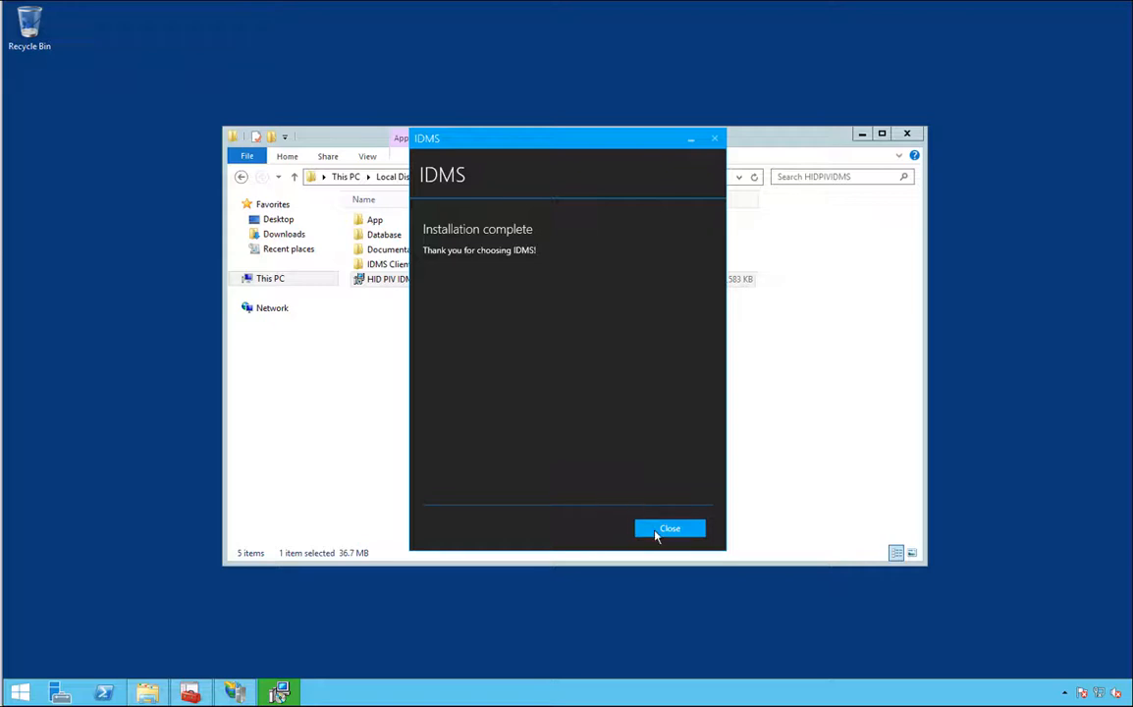
click(656, 531)
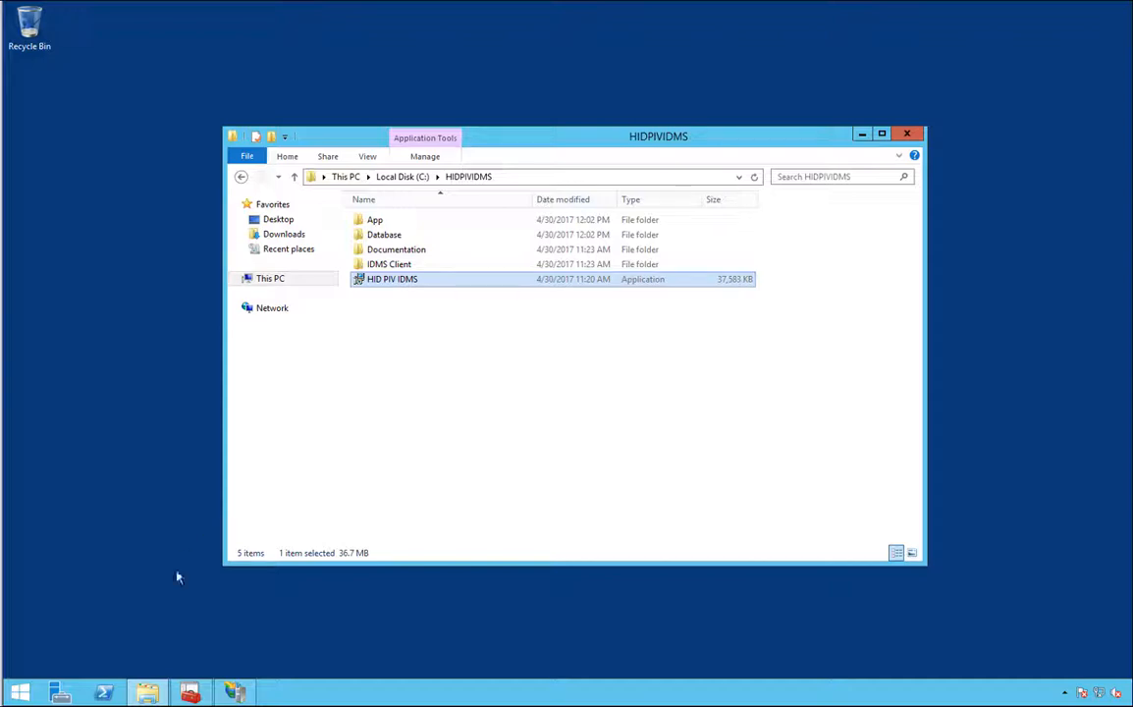
Open Internet Information Services (IIS) Manager and select the IDMS website
key(super)
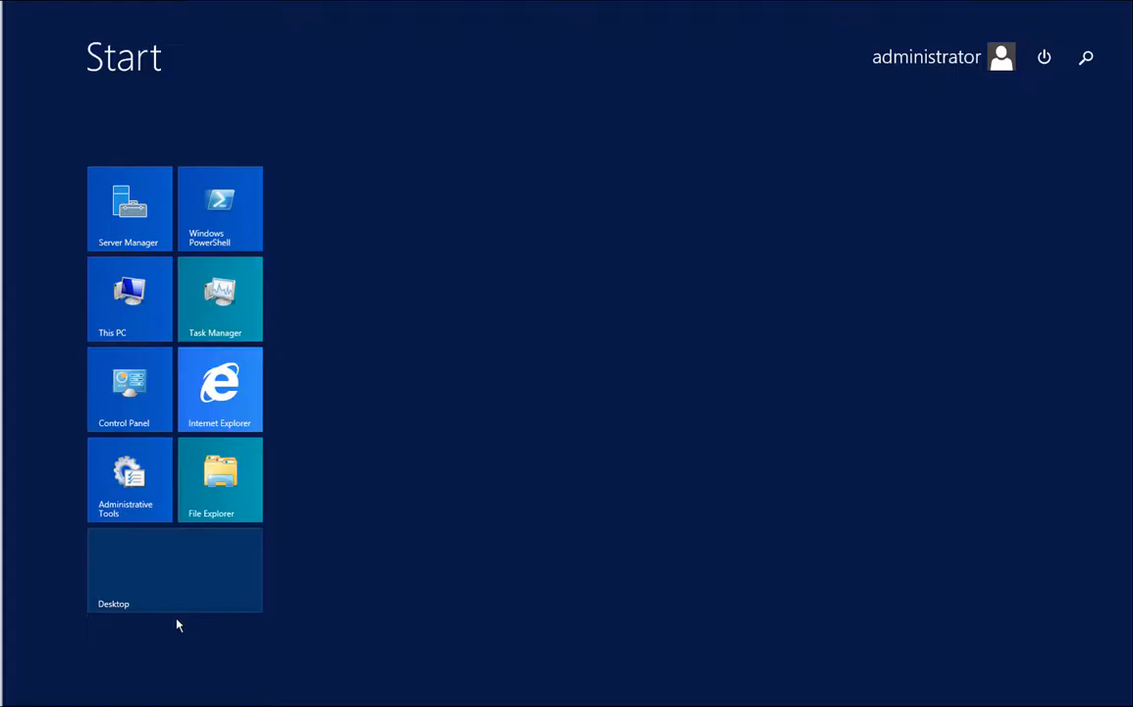
text(iis) Manager)
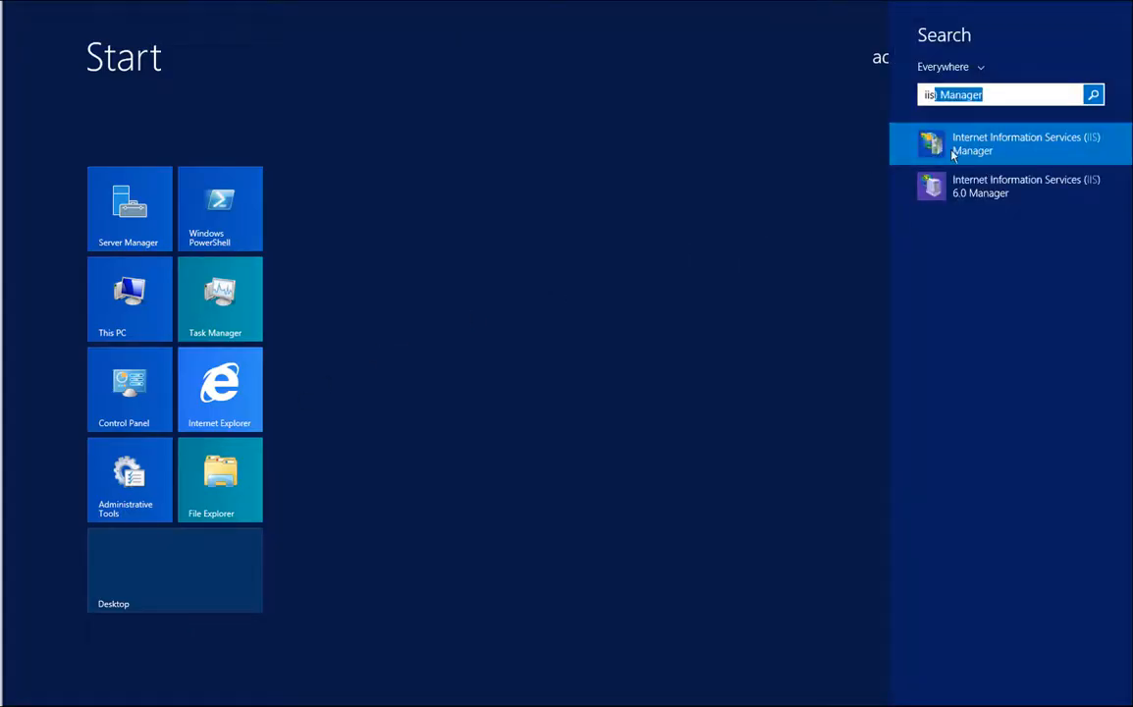
click(948, 144)
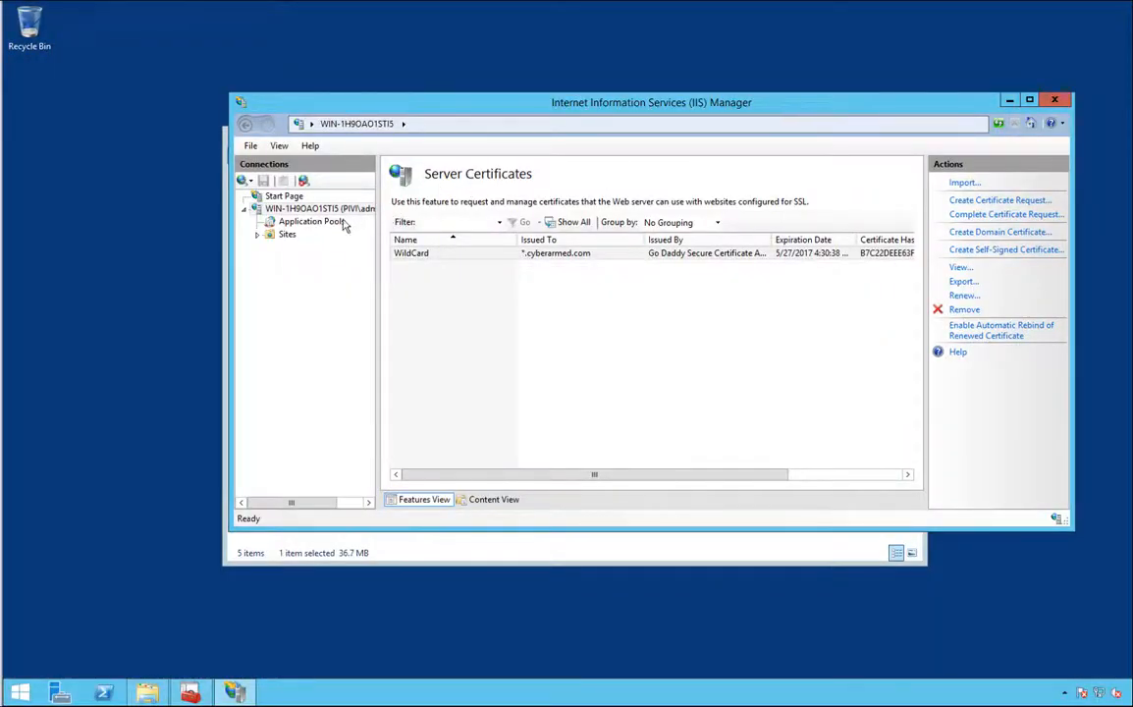
click(257, 234)
click(301, 260)
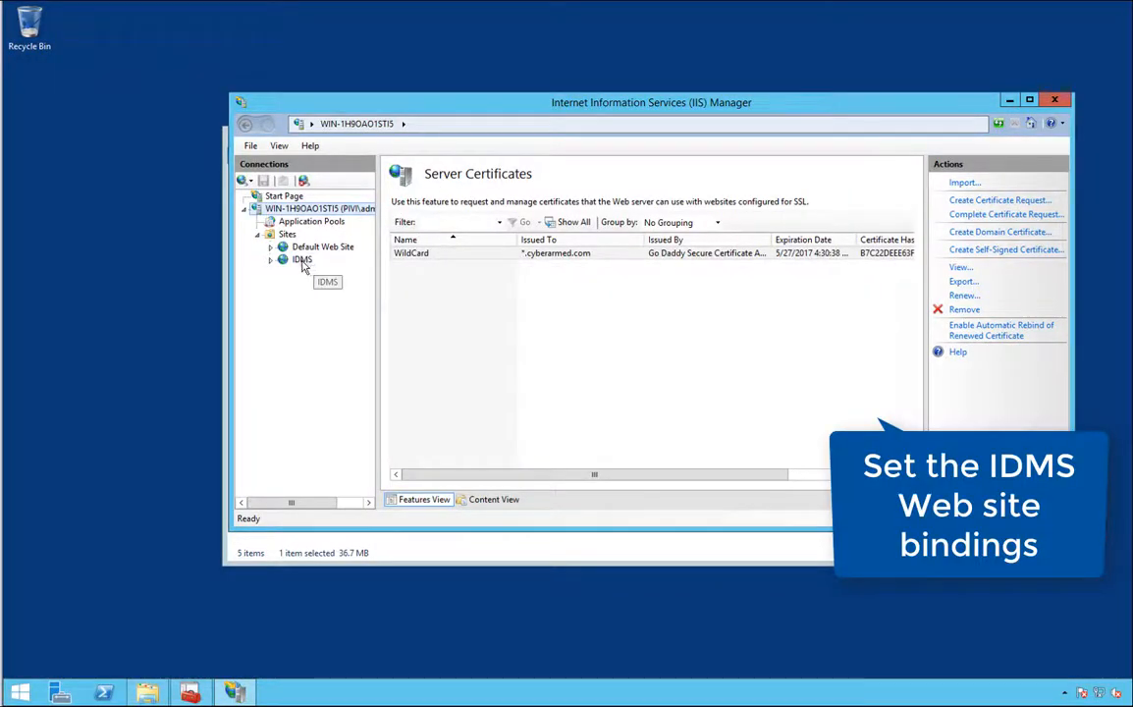
Add an https binding on port 443 to the IDMS site using the WildCard SSL certificate
click(966, 229)
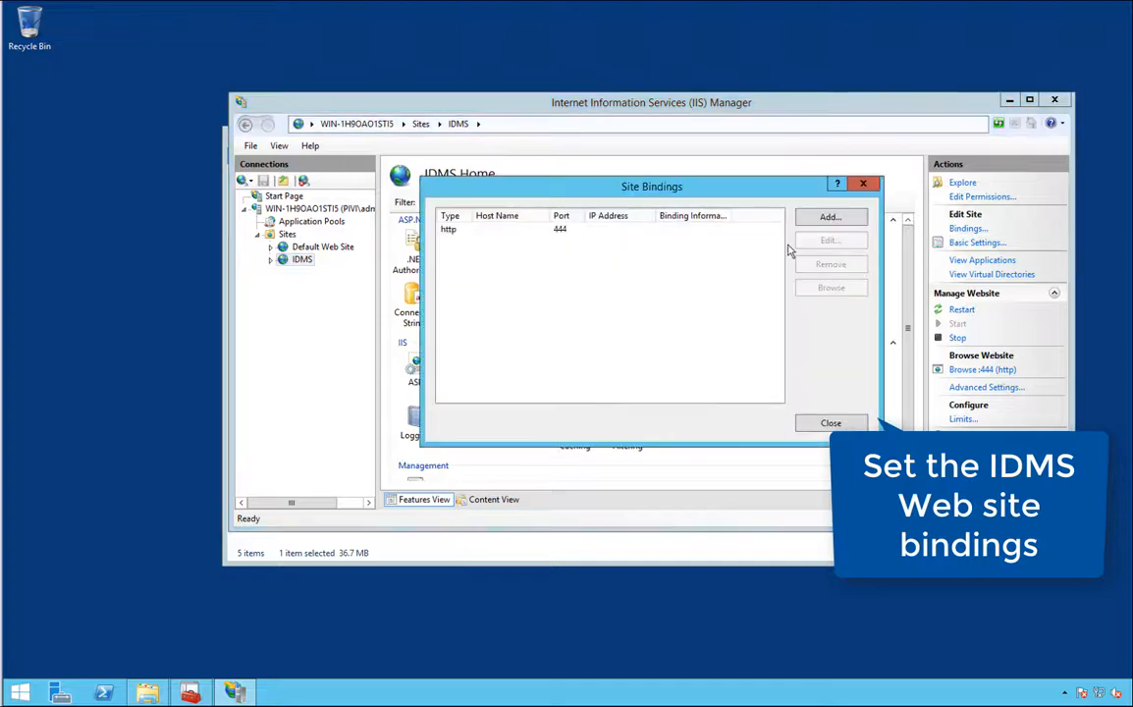
click(827, 218)
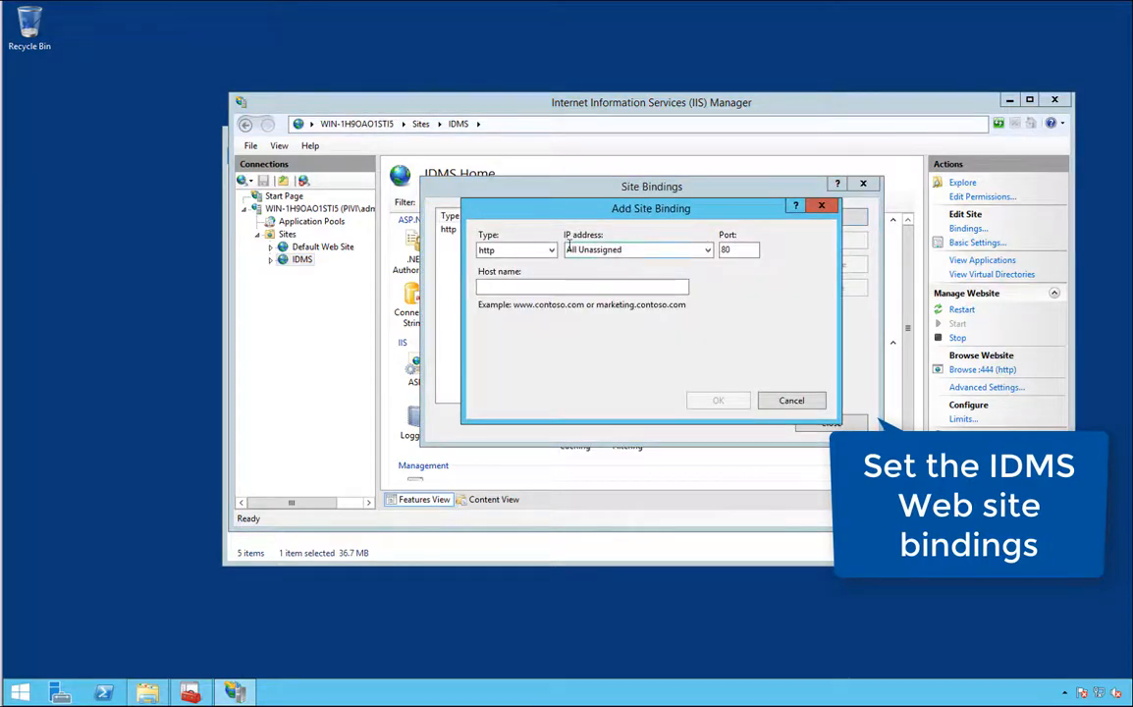
click(515, 250)
click(517, 276)
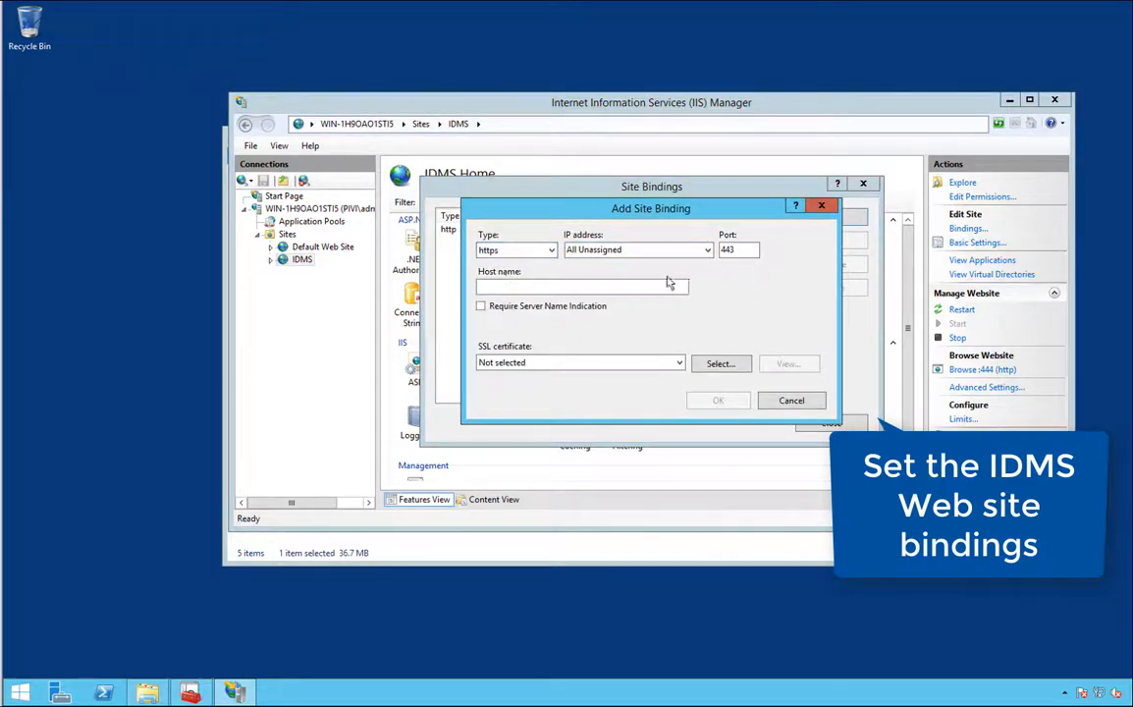
click(677, 362)
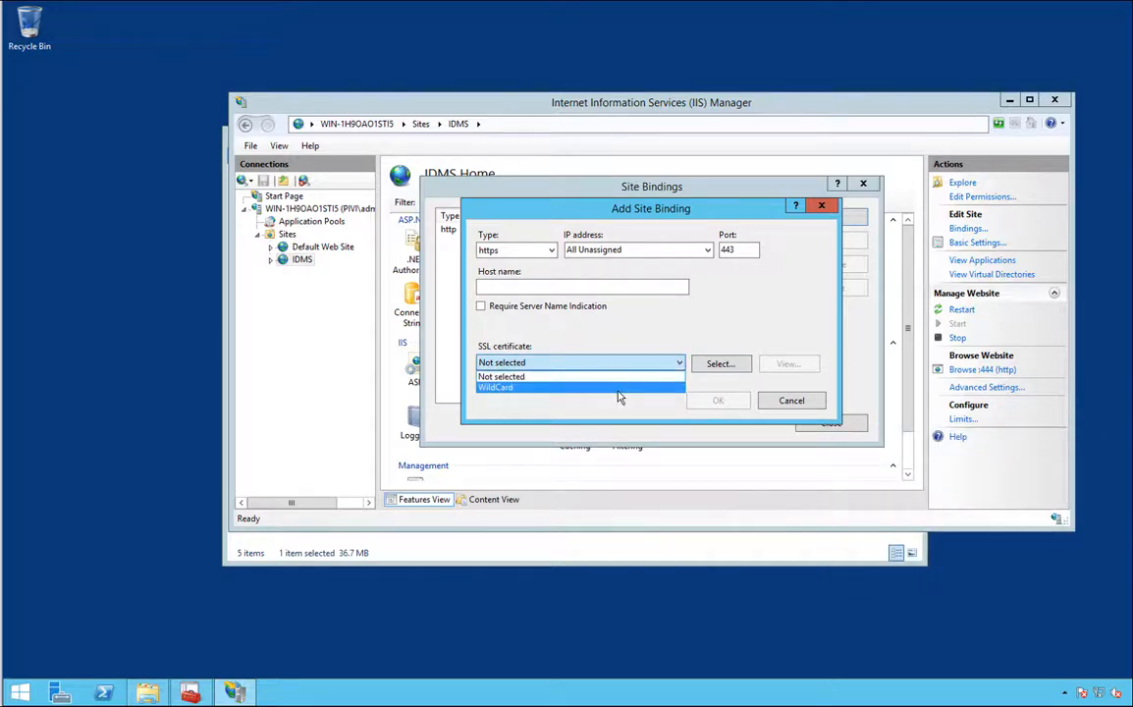
click(620, 392)
click(716, 403)
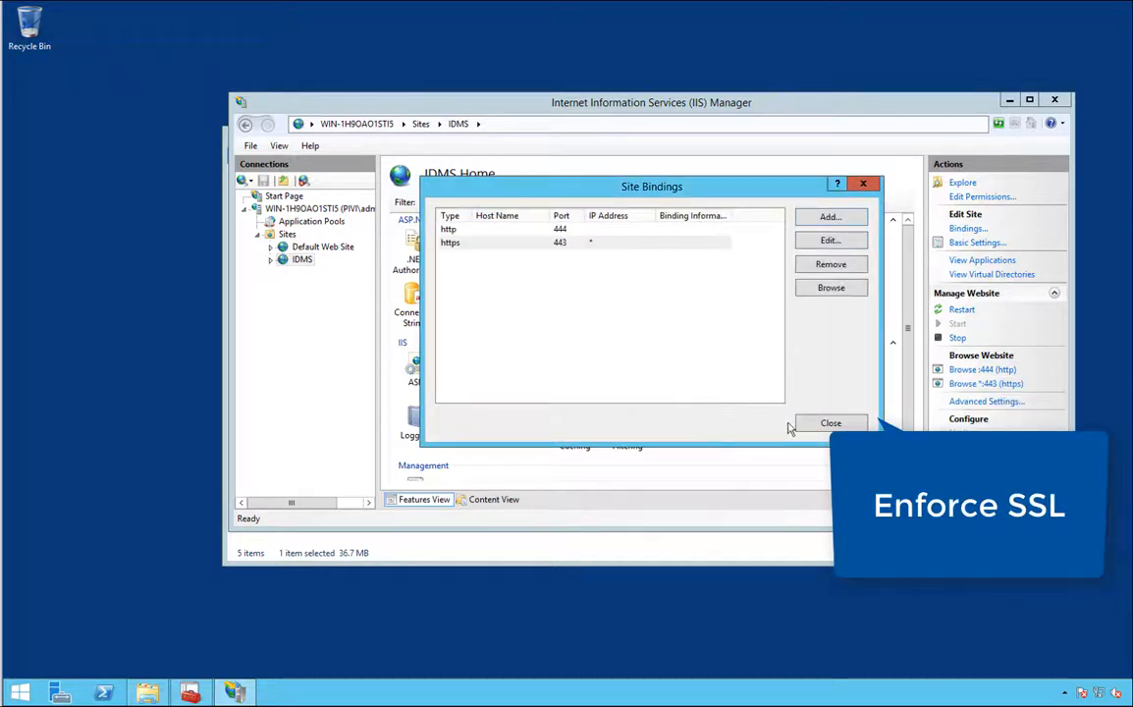
click(831, 423)
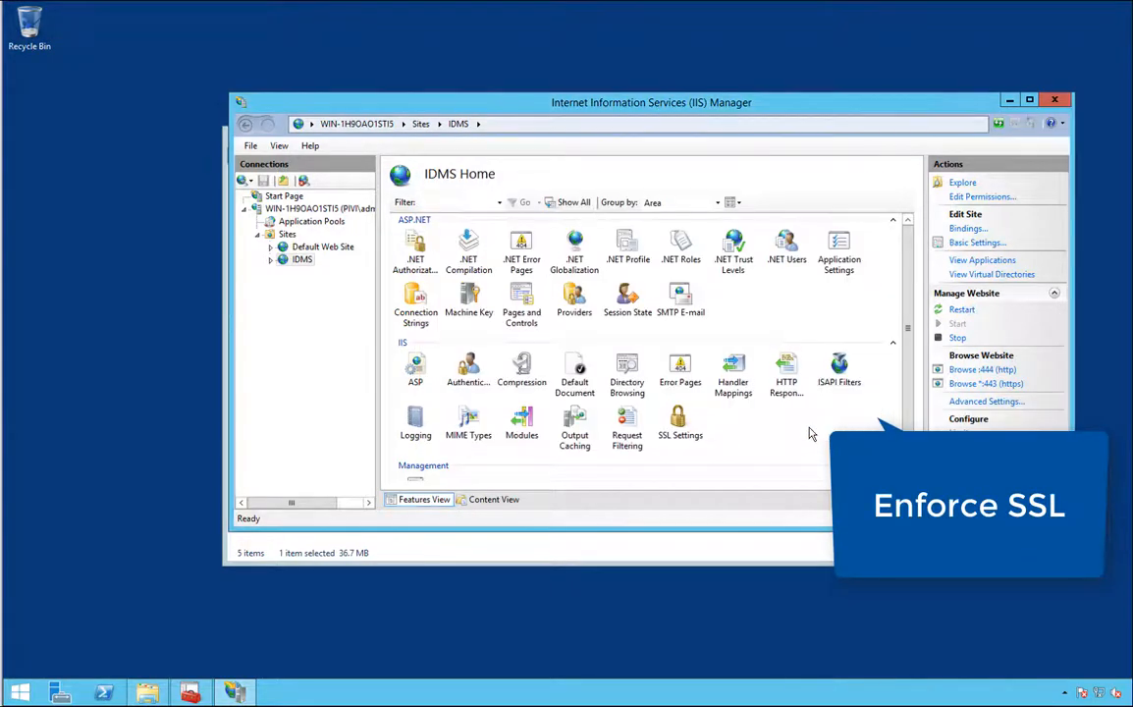
Configure the IDMS site's SSL settings to require SSL and client certificates, and apply the changes
click(682, 430)
double_click(684, 430)
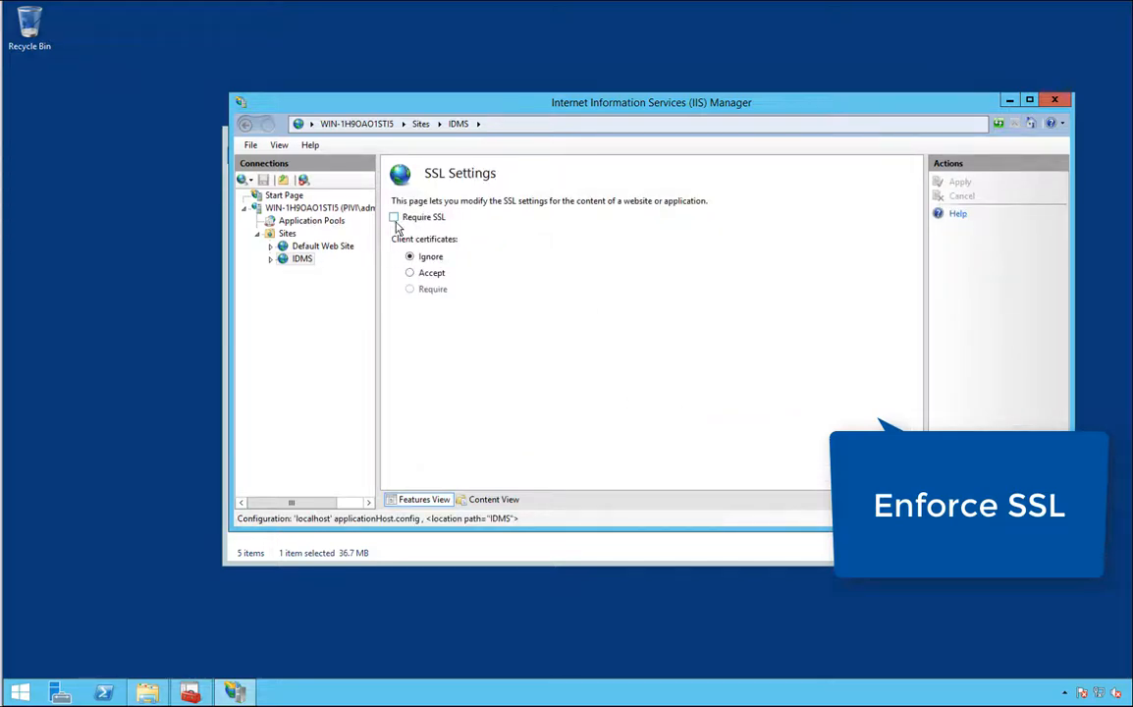
click(395, 218)
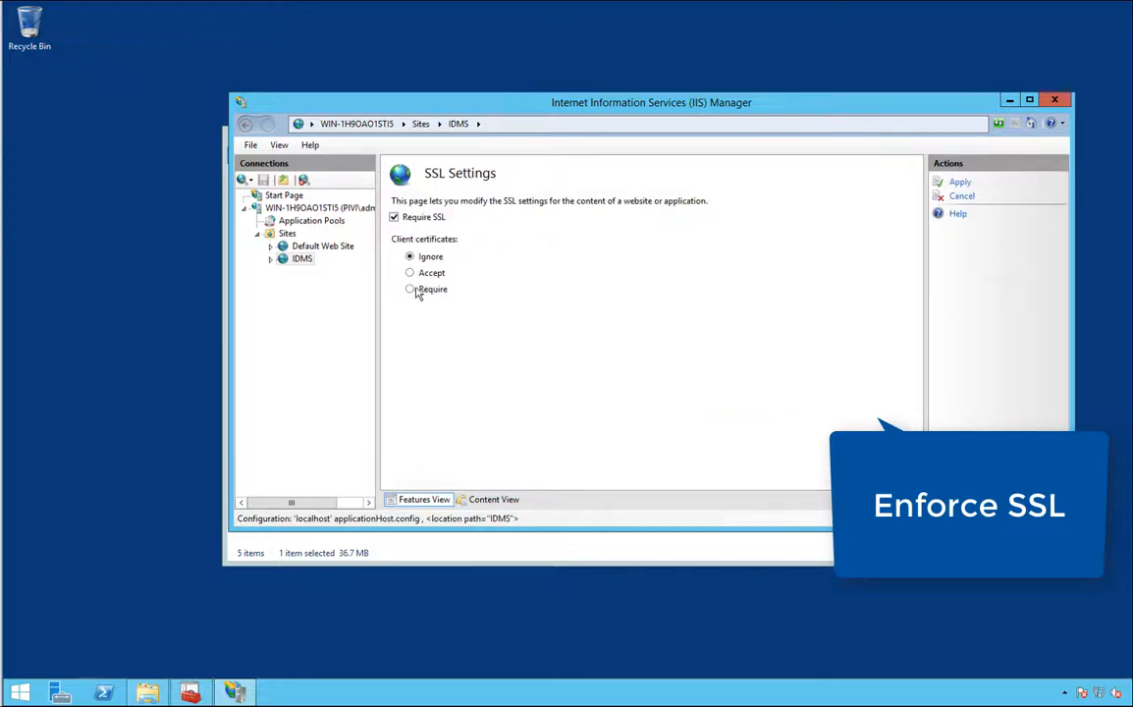
click(958, 185)
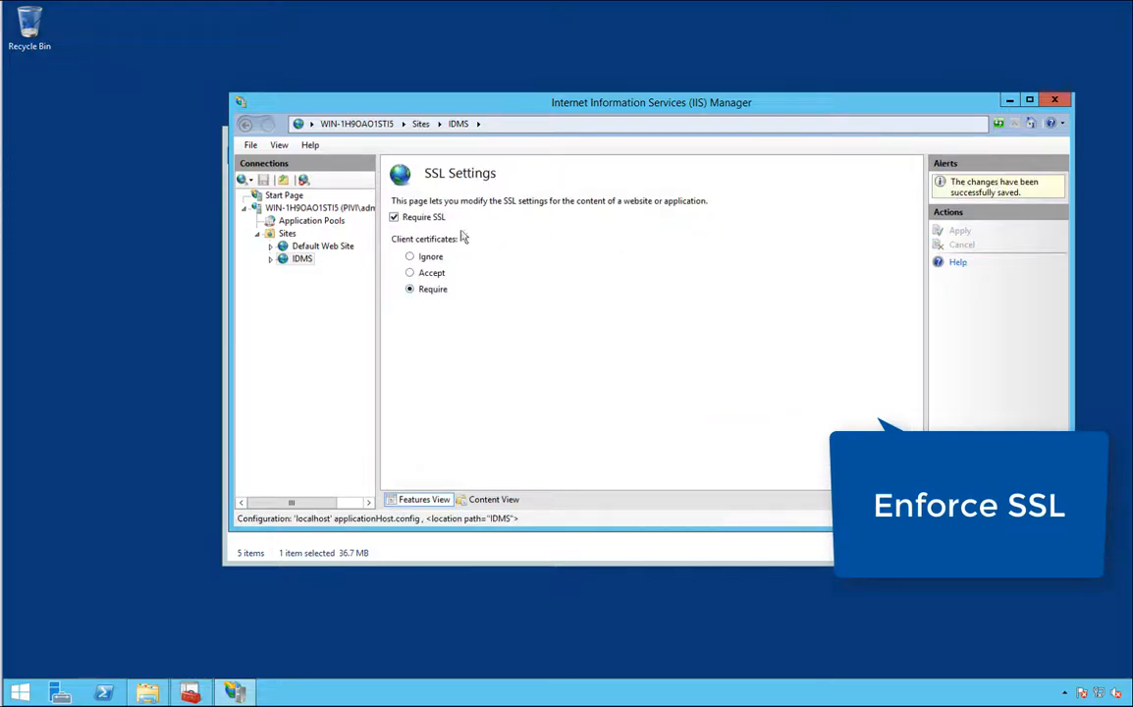
Set the IDMS application pool's identity to the built-in LocalSystem account in its advanced settings
click(333, 222)
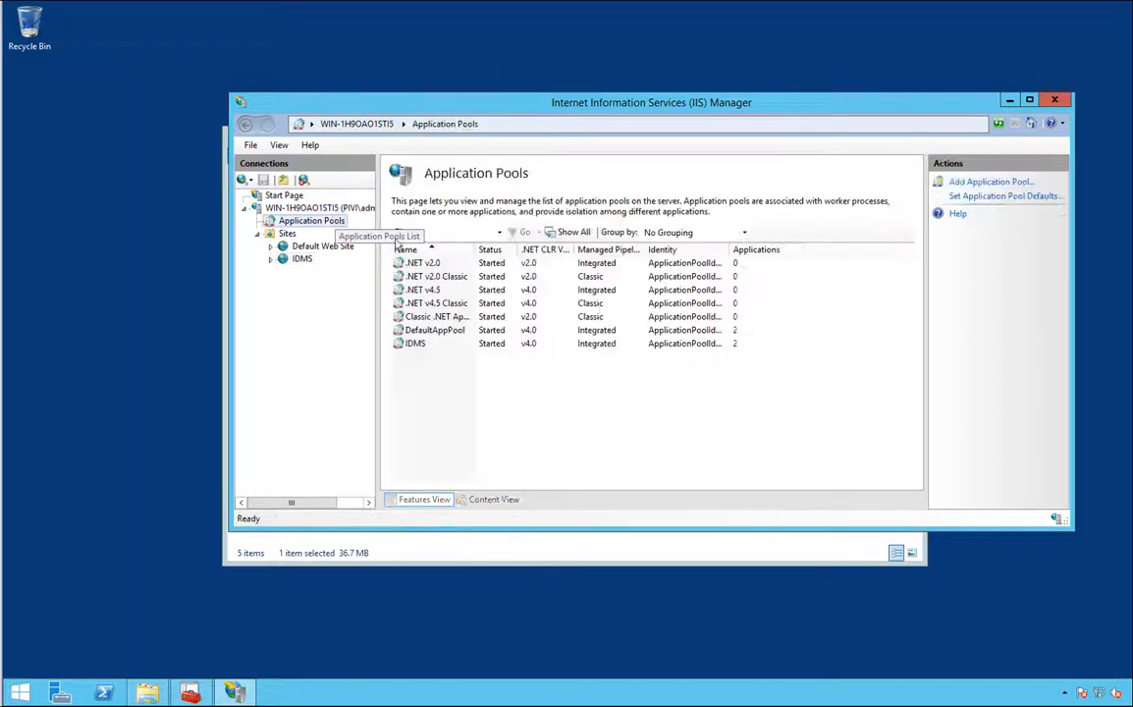
right_click(419, 348)
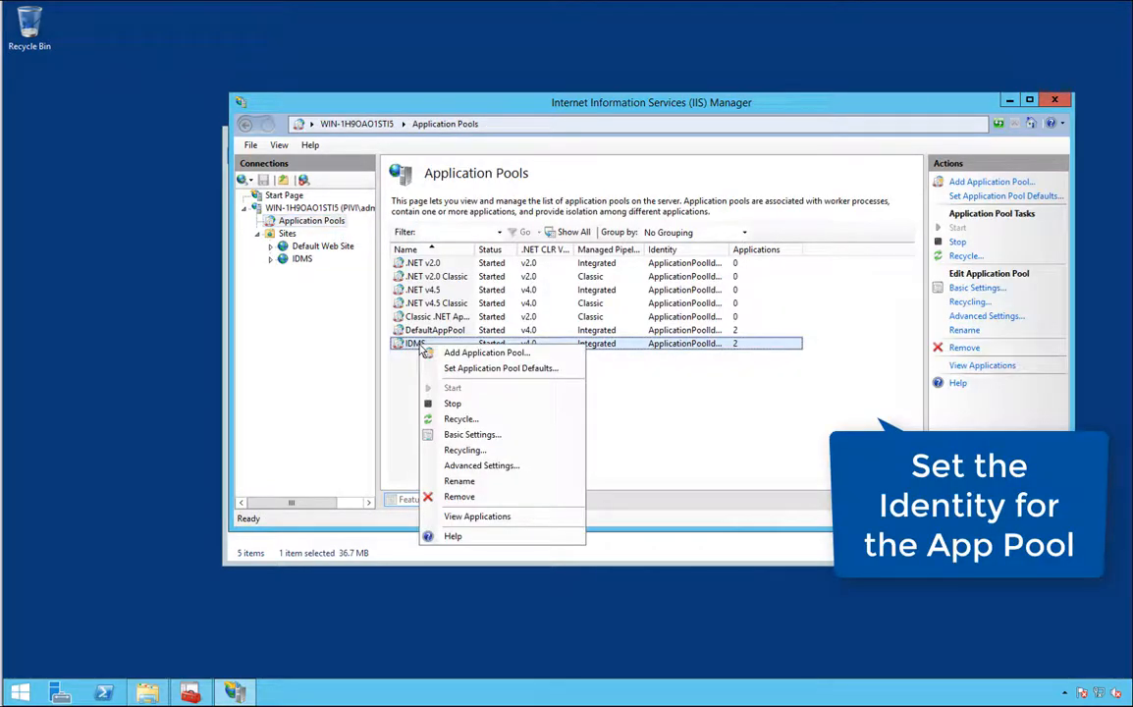
click(461, 466)
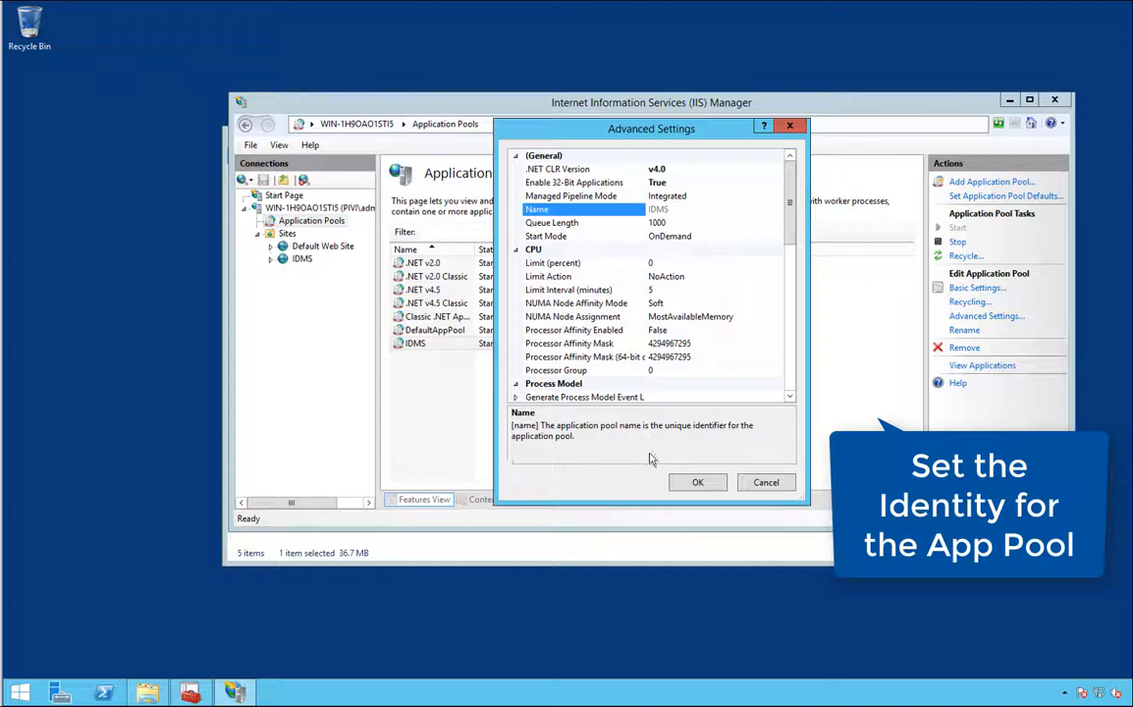
scroll(747, 336, down, 2)
click(747, 332)
click(777, 330)
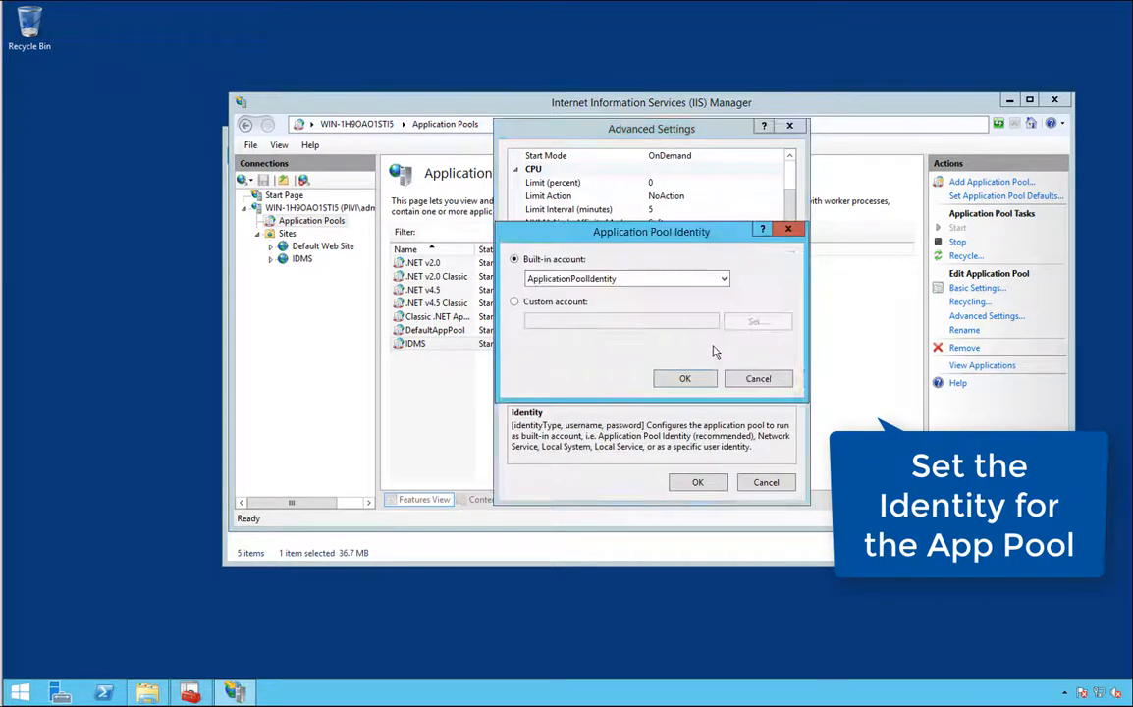
click(685, 279)
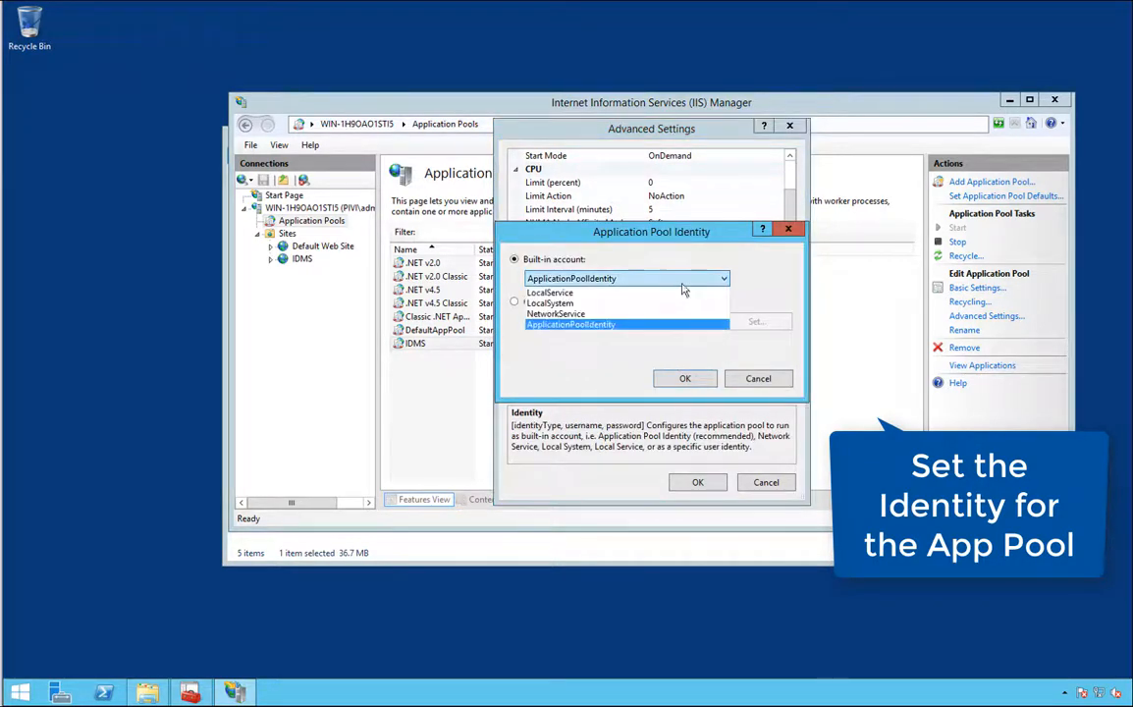
click(551, 302)
click(684, 378)
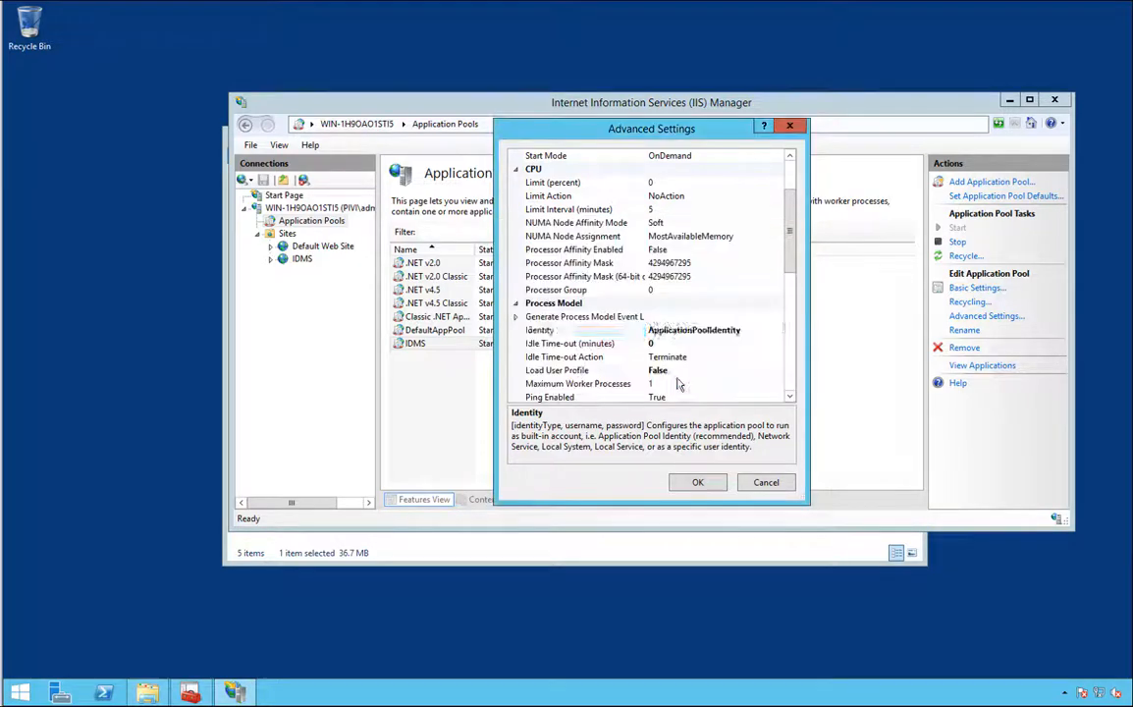
click(695, 483)
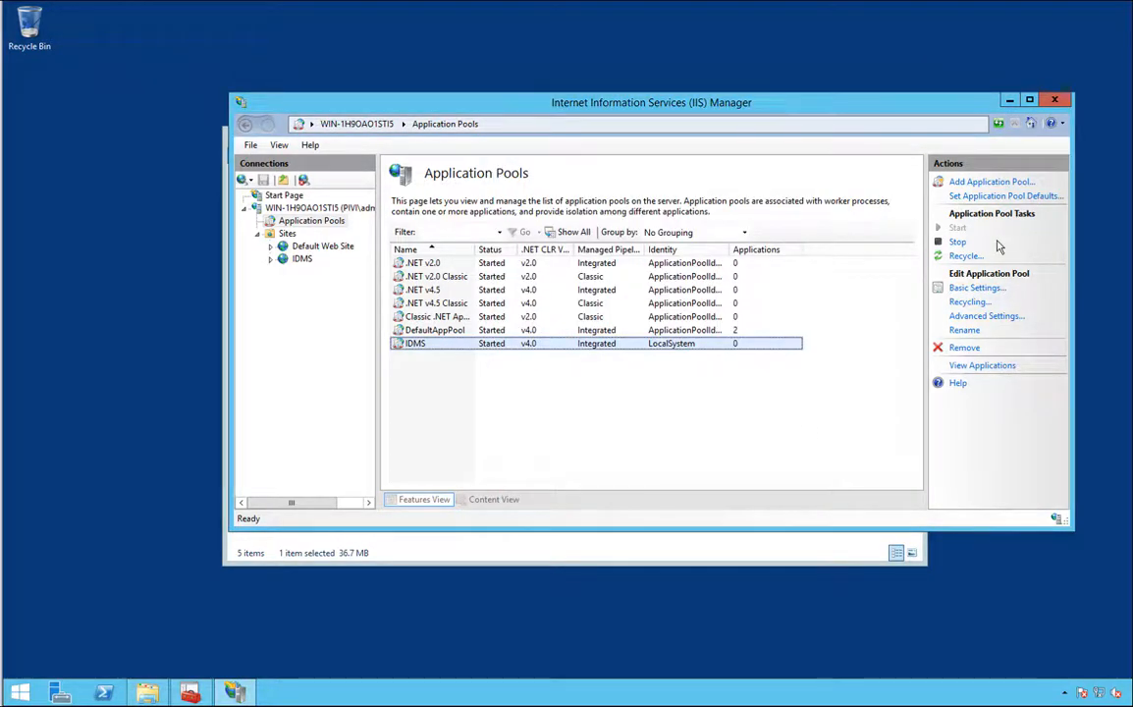
Stop and restart the IDMS application pool, then minimize IIS Manager and the HIDPIVIDMS folder window
click(956, 242)
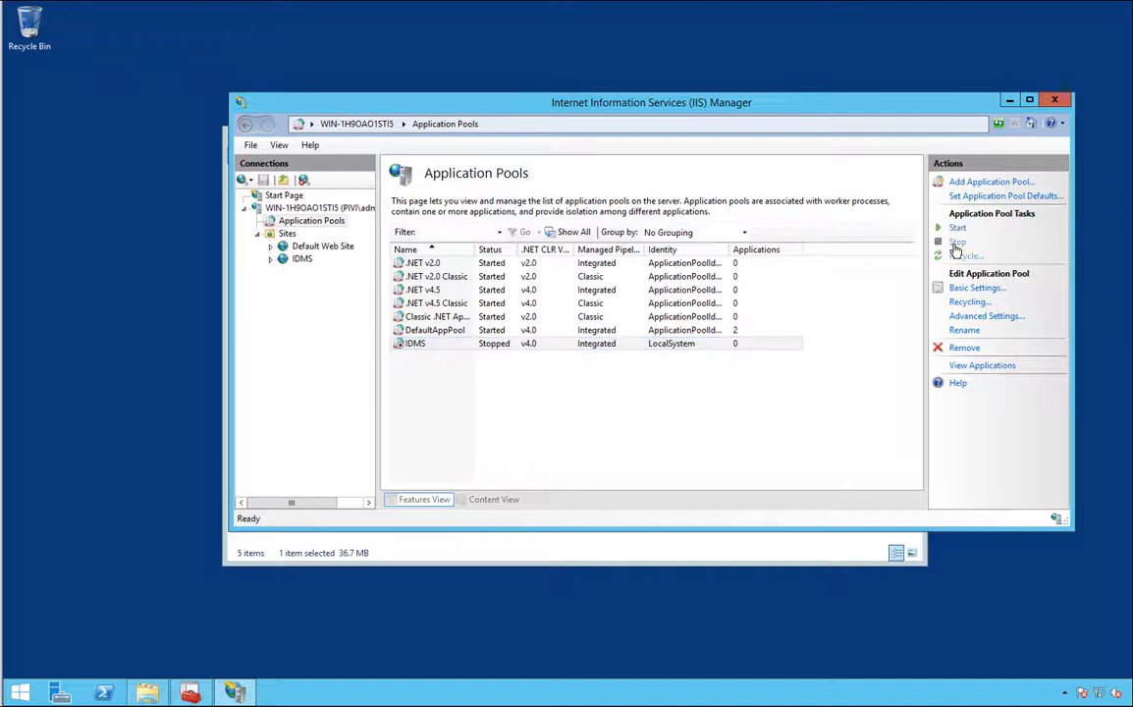
click(958, 228)
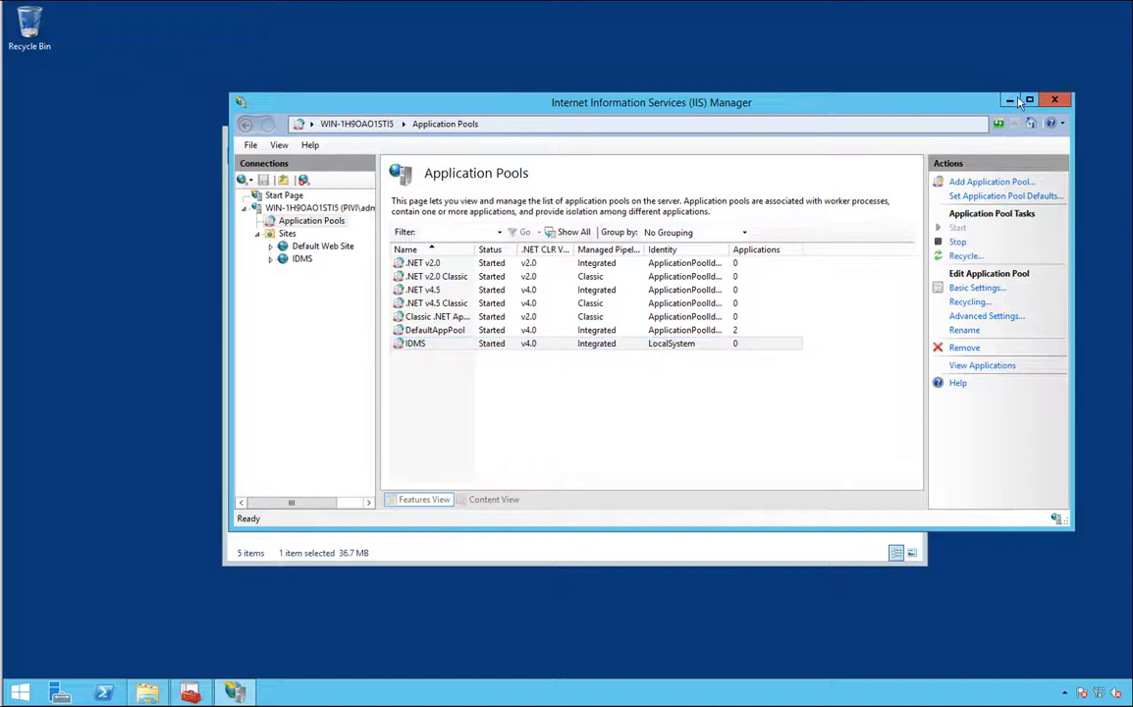
click(1007, 101)
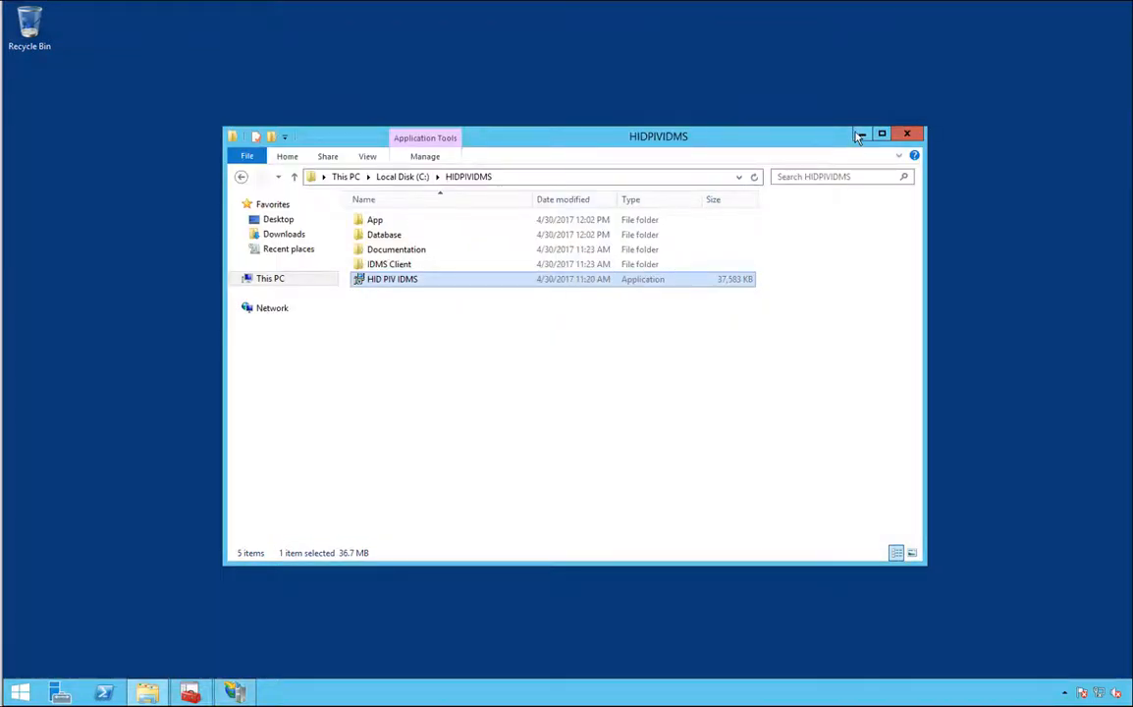
click(862, 131)
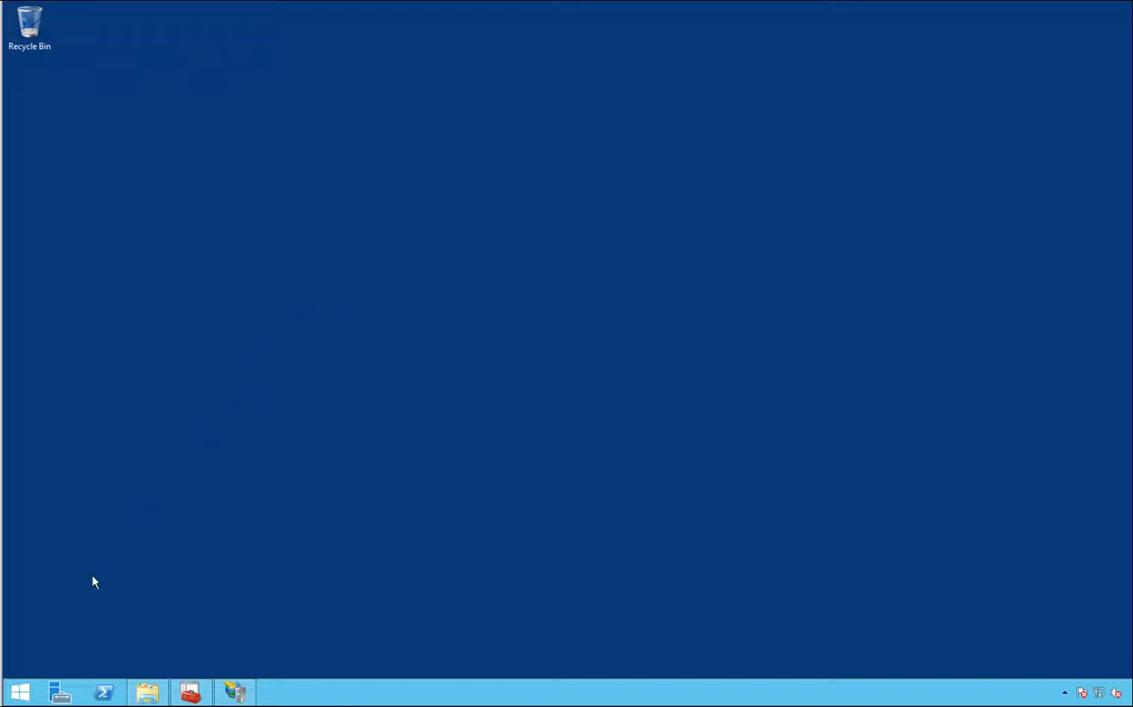
click(27, 691)
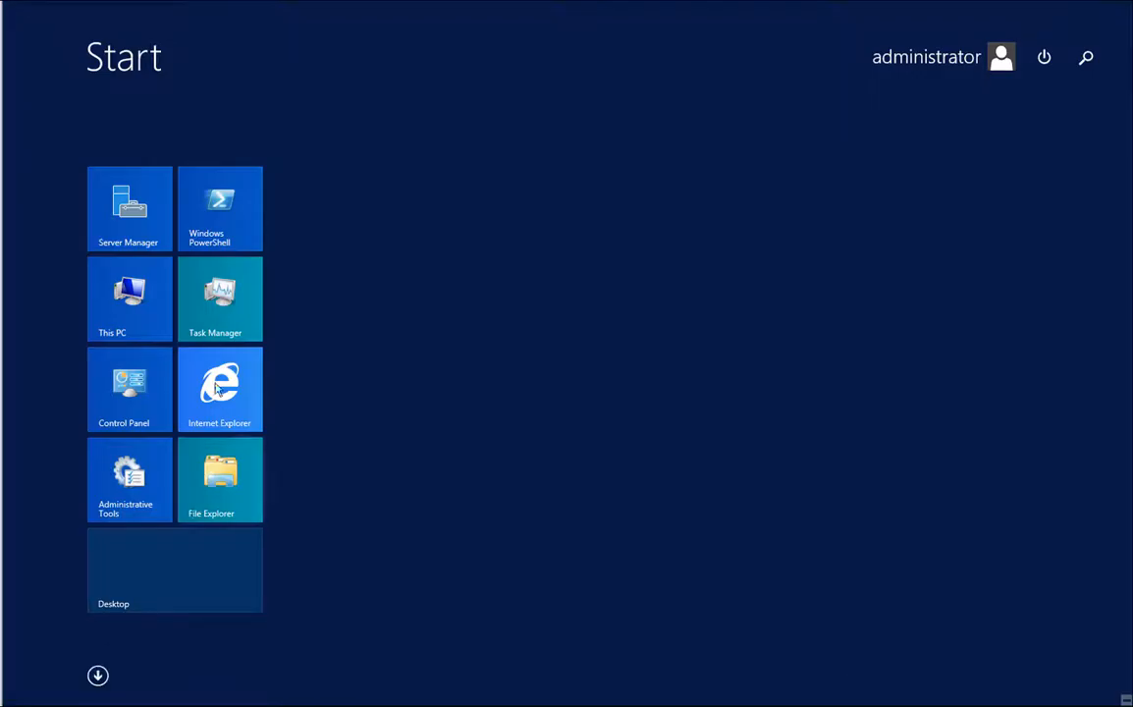
click(220, 382)
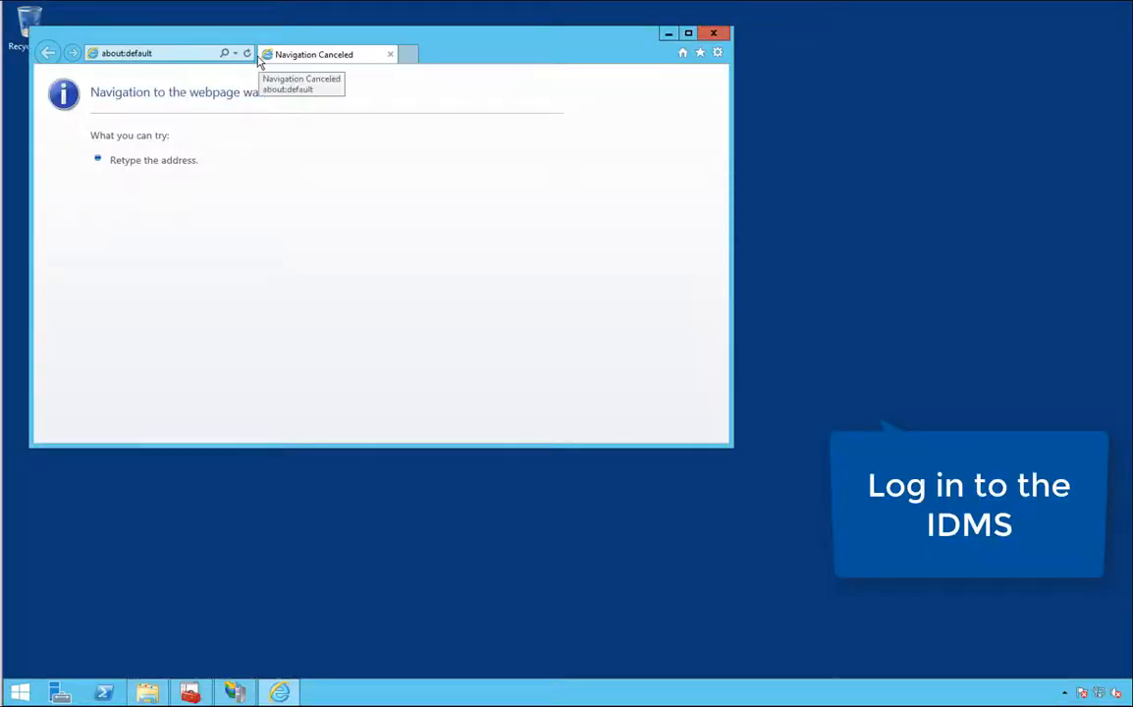
click(185, 56)
text(https)
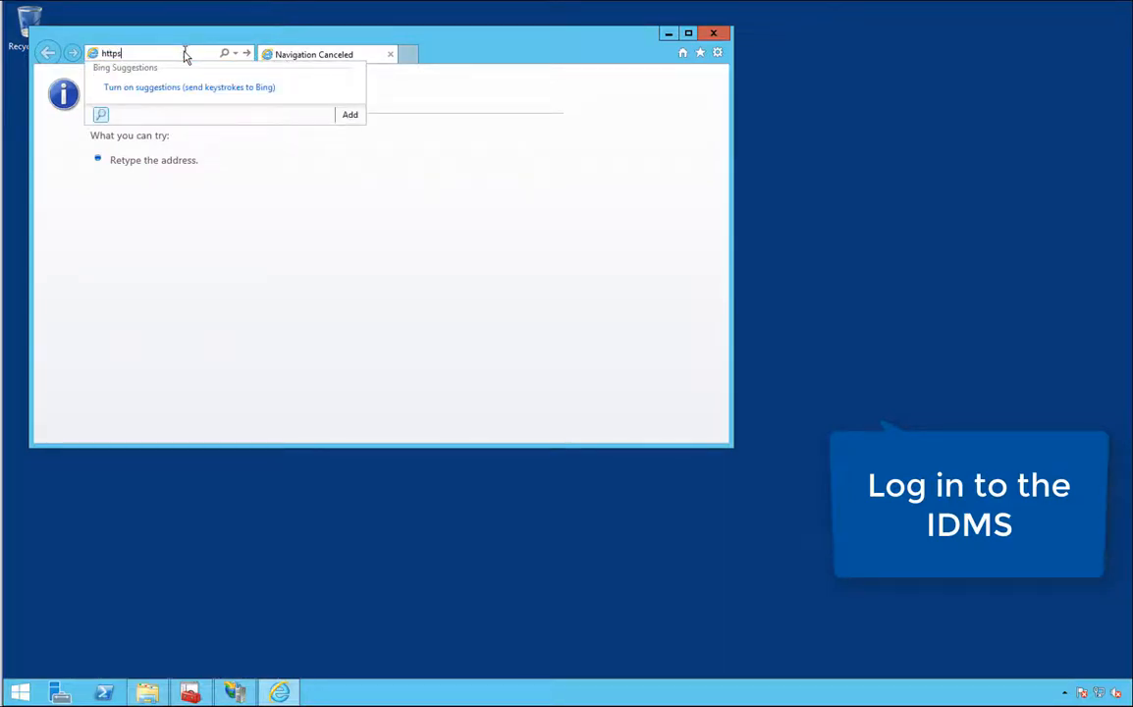
text(://staging.cyb)
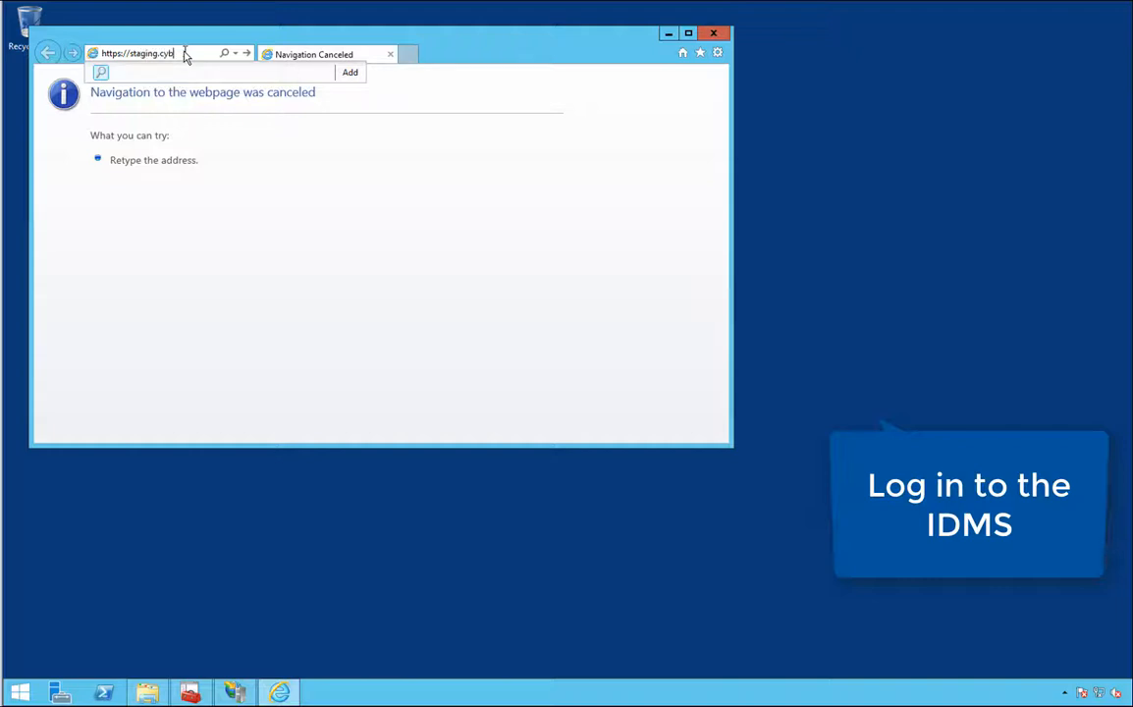
text(erarmed.com/ang)
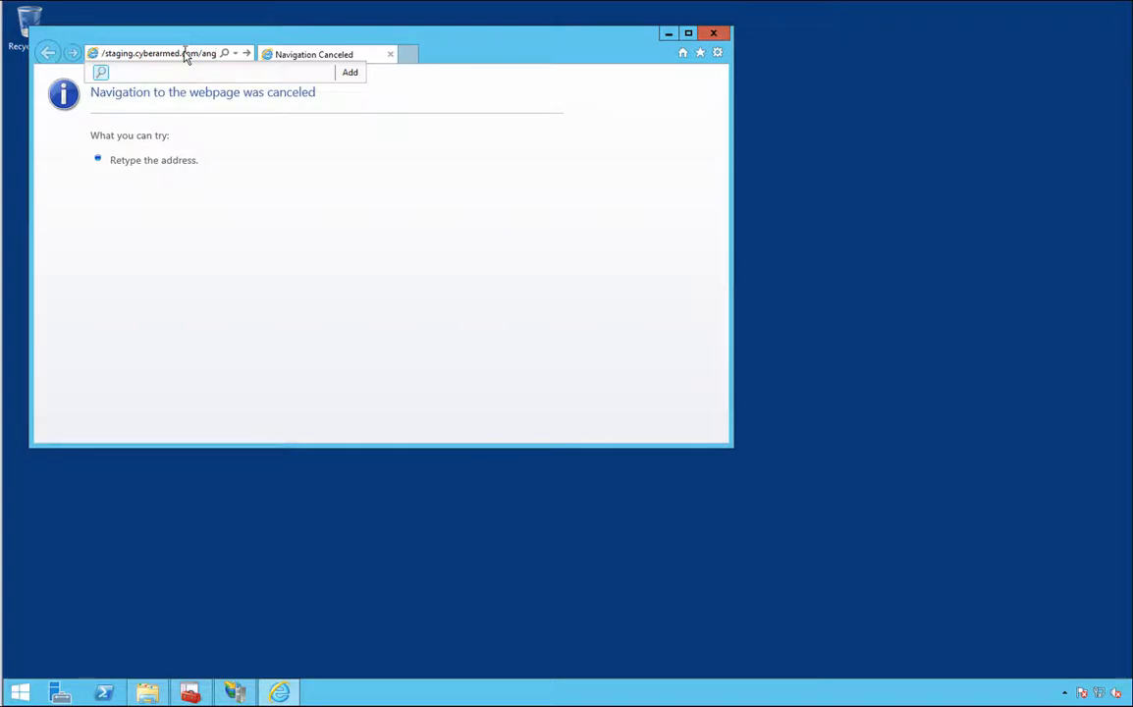
key(Return)
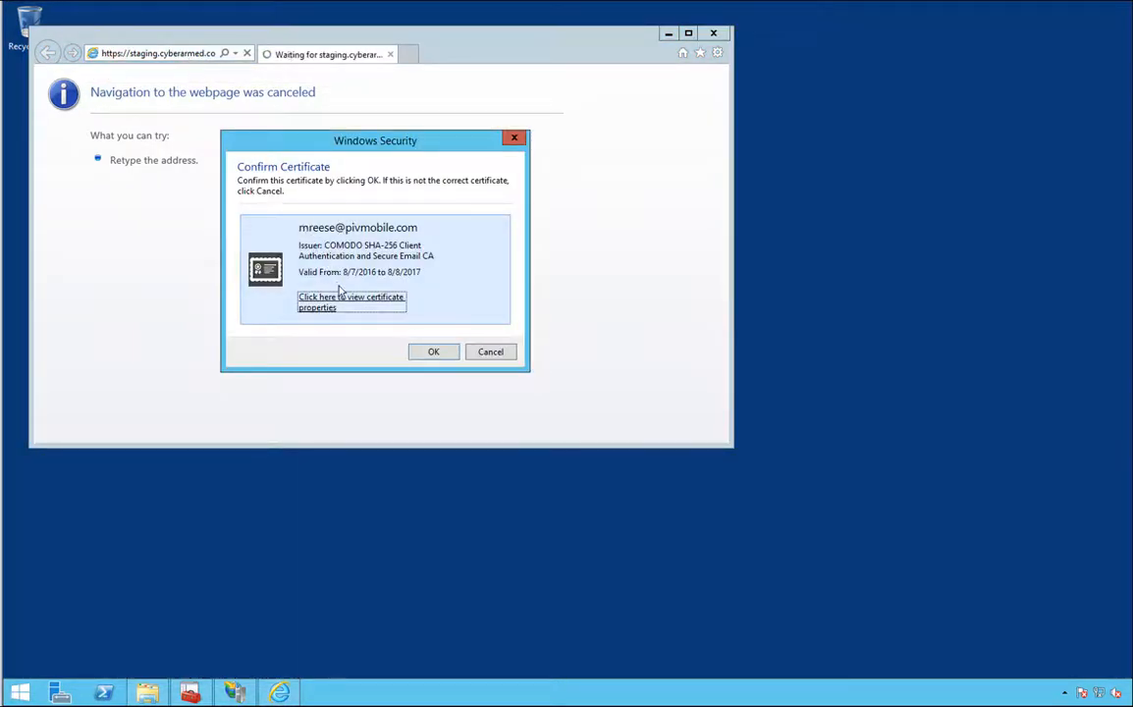
Log in to the IDMS with the offered client certificate, accept the usage notice and enlarge the browser window
click(429, 352)
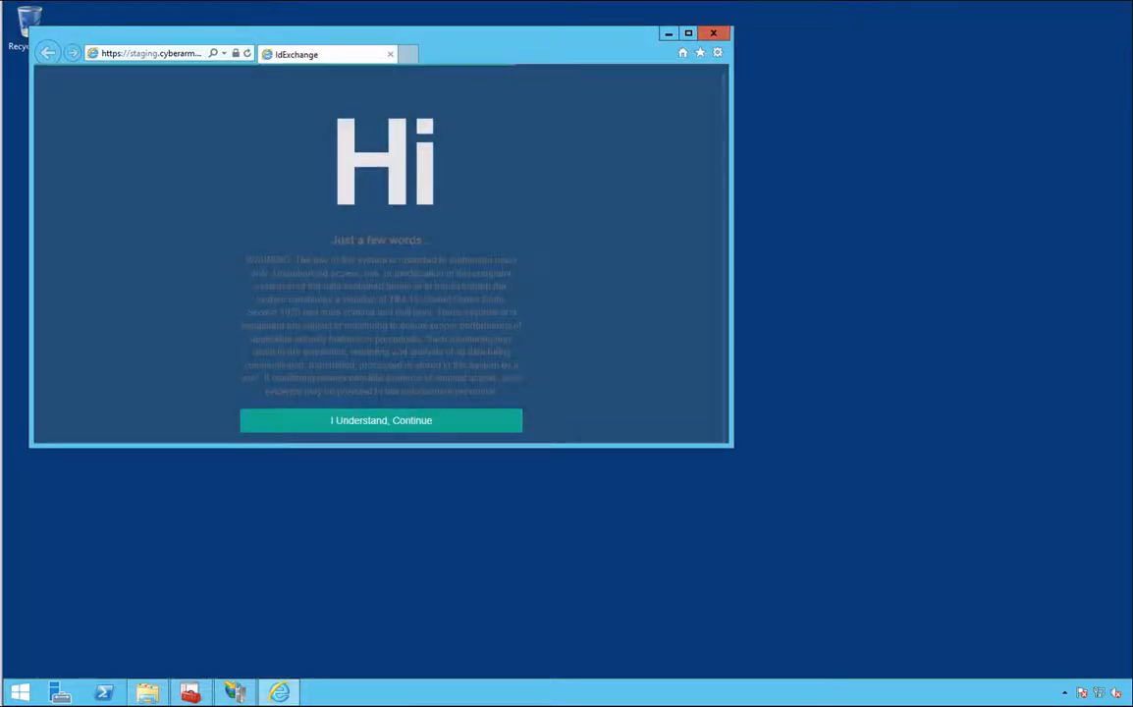
click(381, 422)
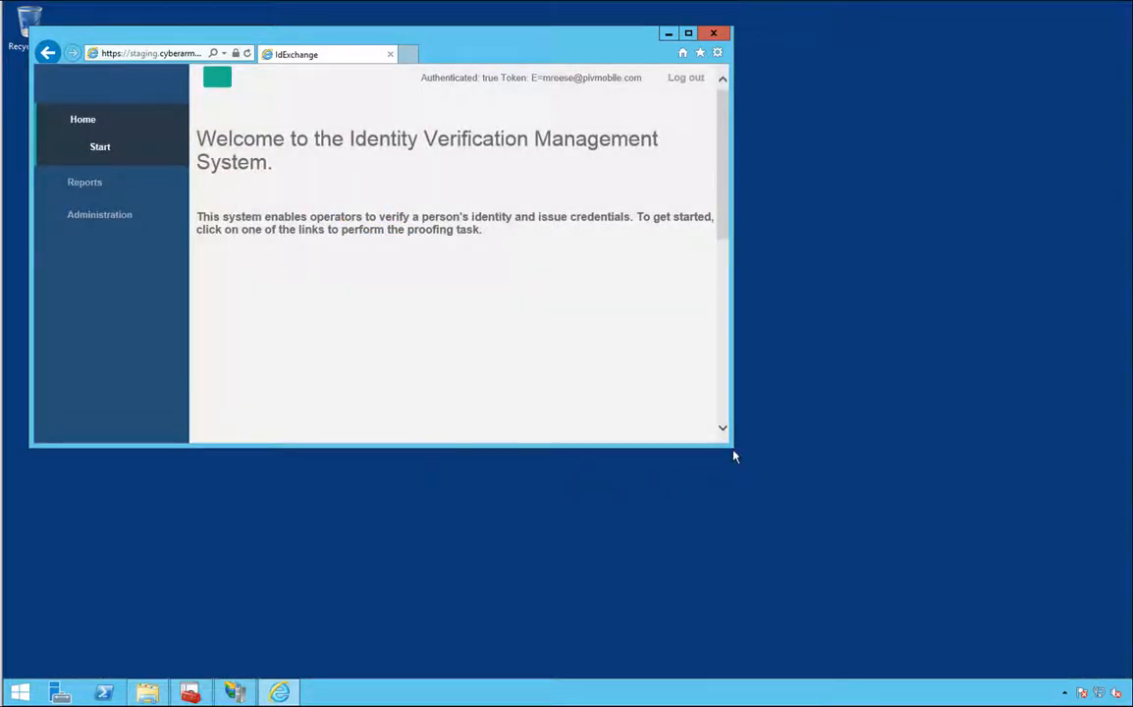
drag(734, 456, 792, 568)
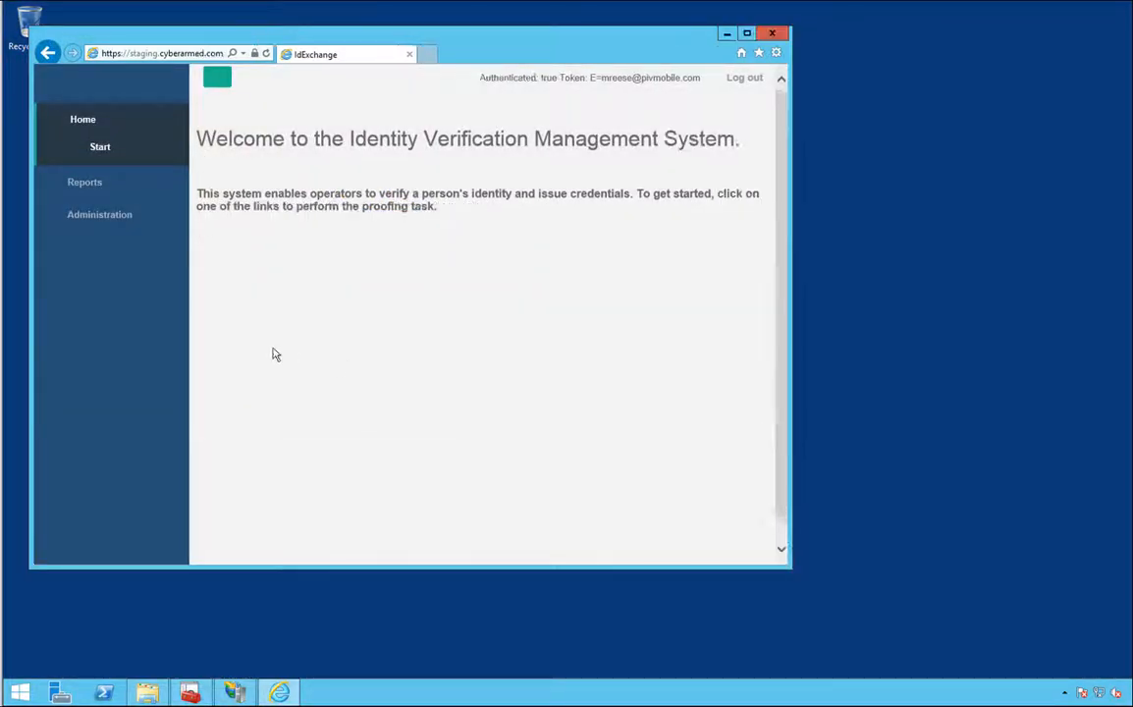
Open the System Connections administration page and run a connection check on the Card Management System
click(111, 226)
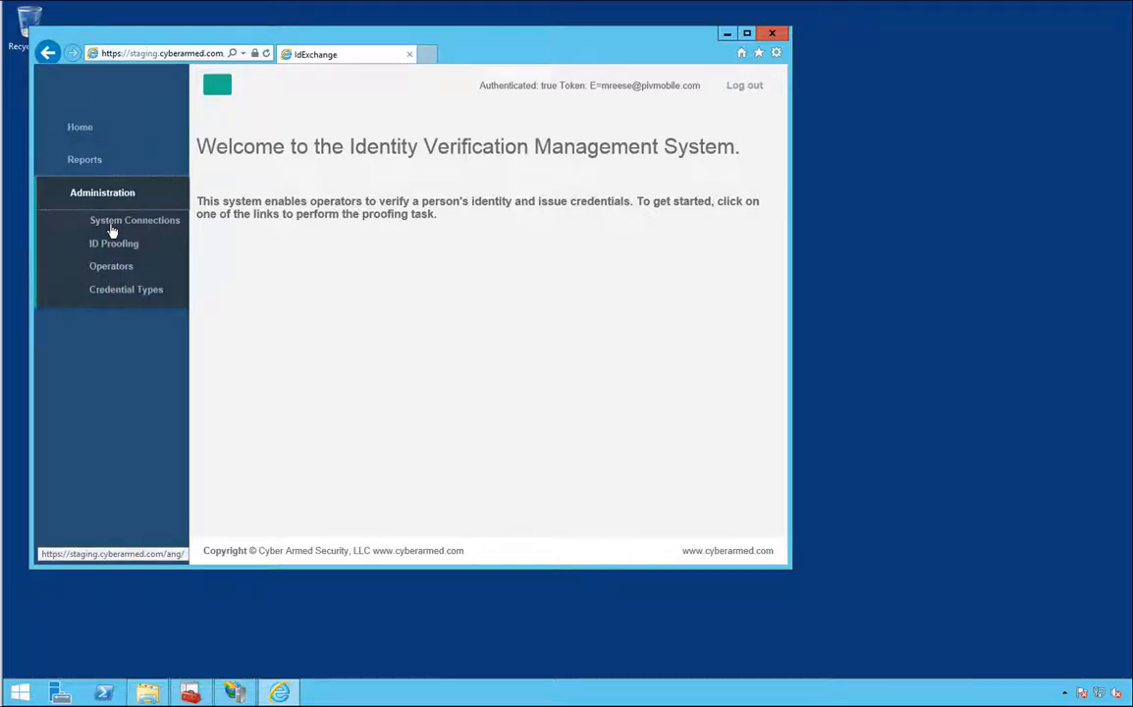
click(111, 224)
scroll(373, 275, down, 1)
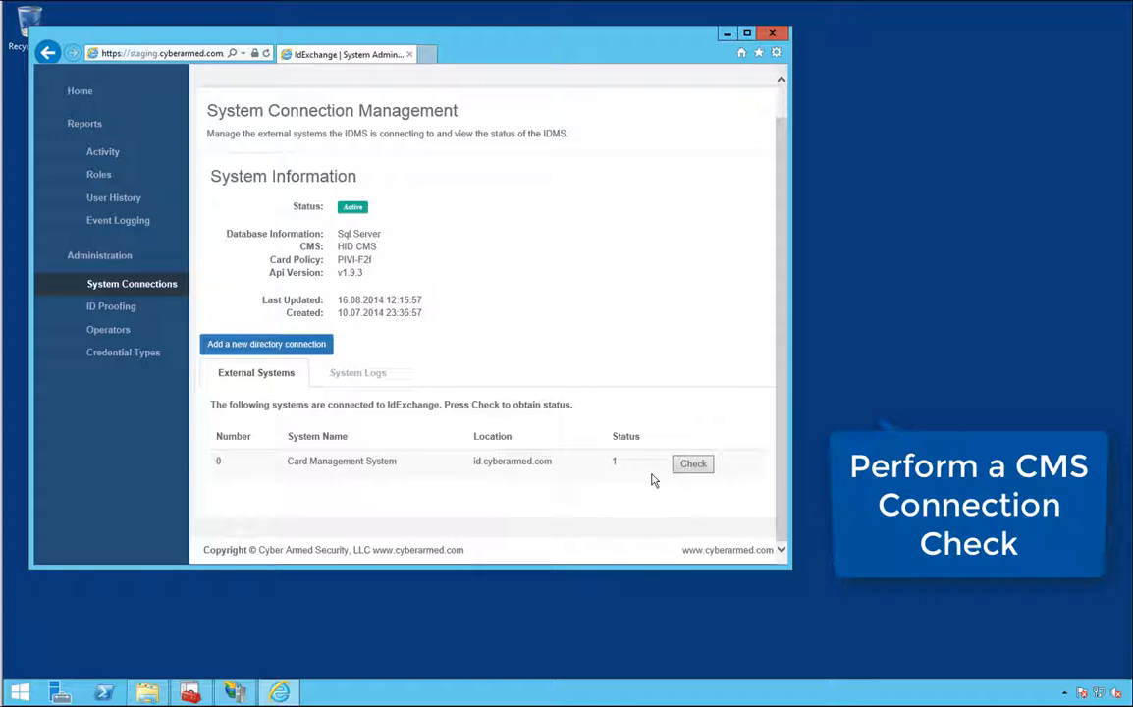
click(691, 465)
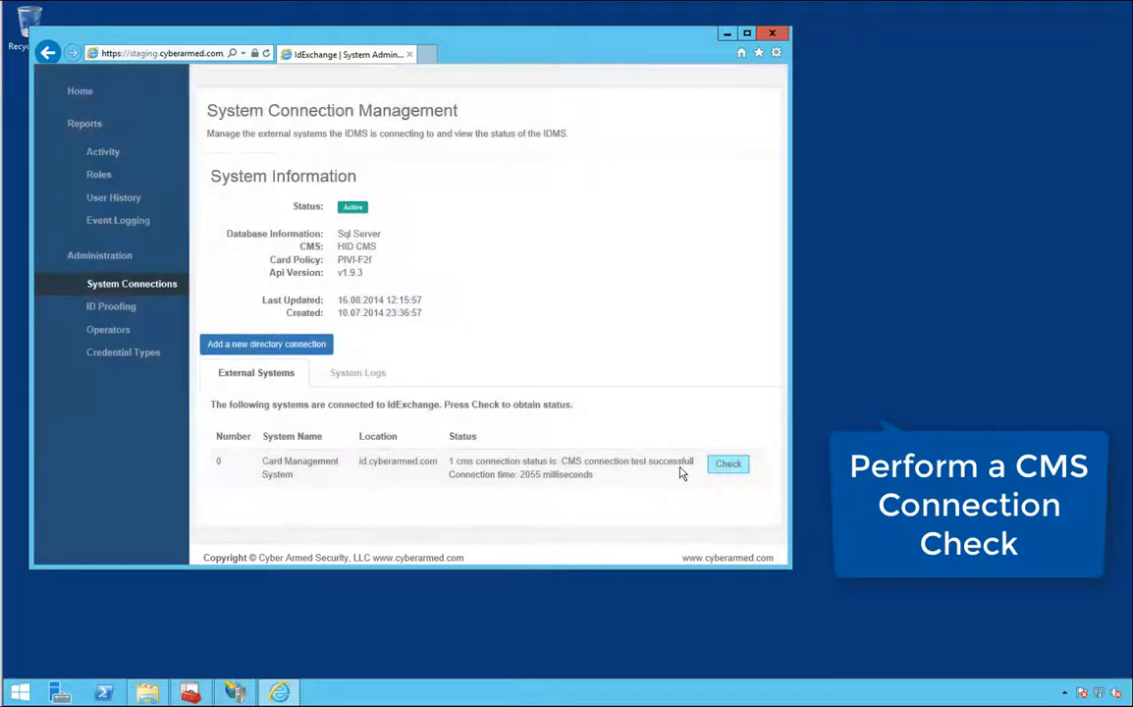
drag(680, 465, 563, 464)
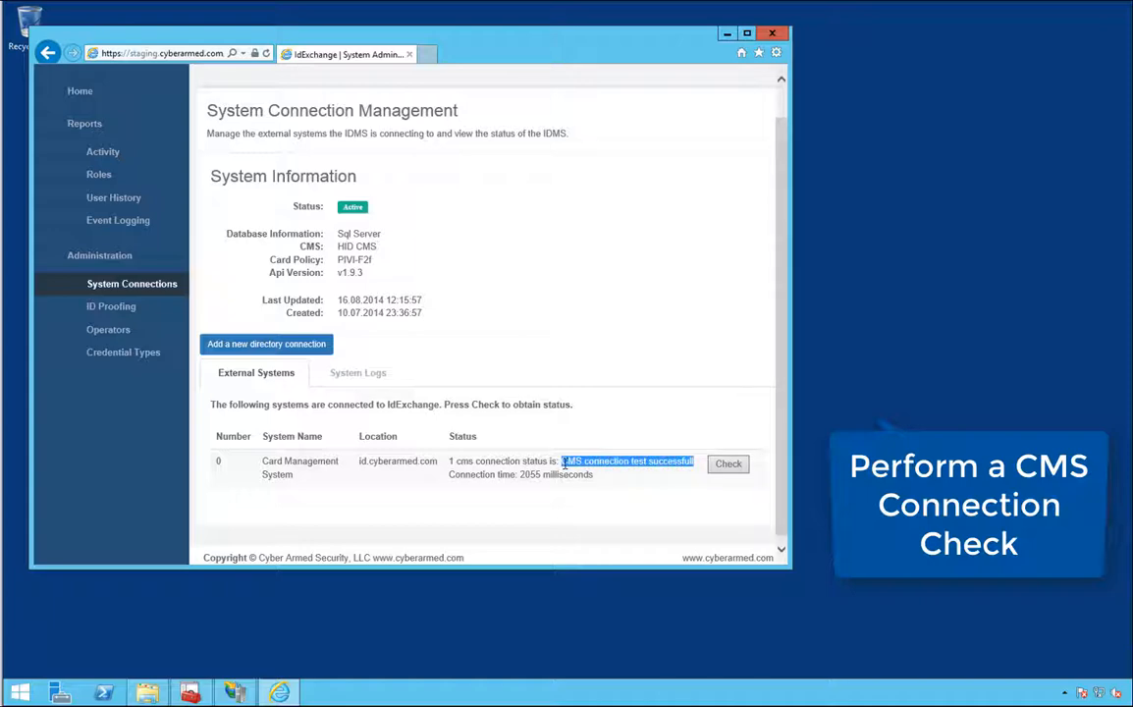
click(507, 512)
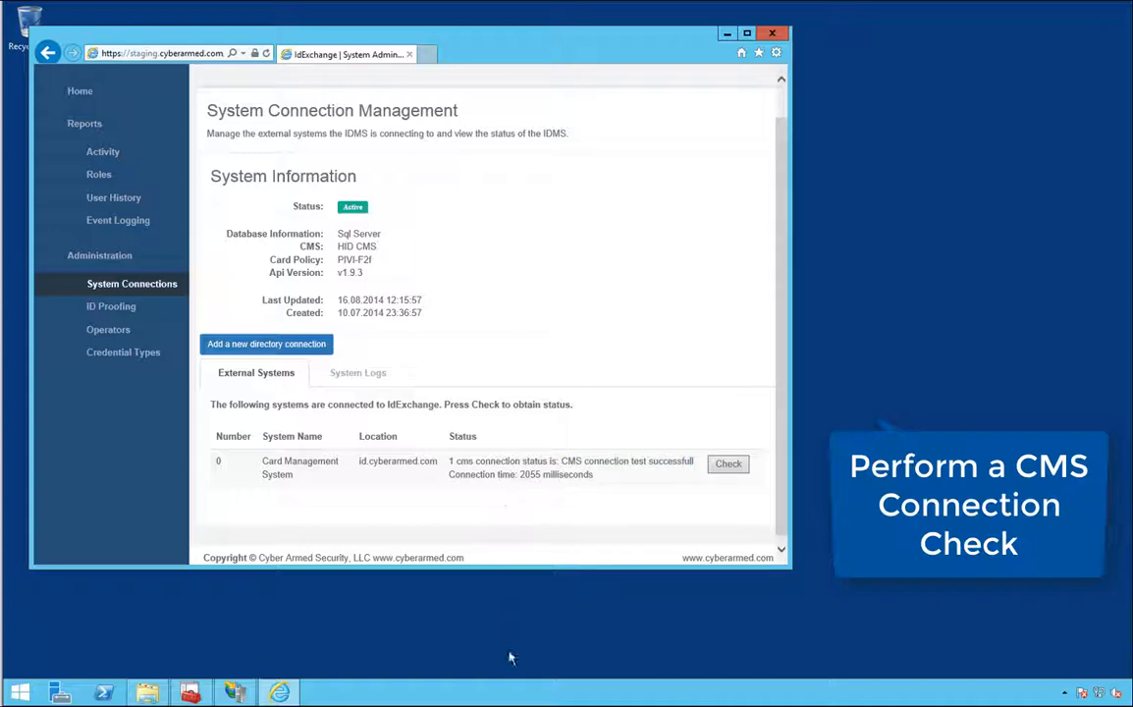